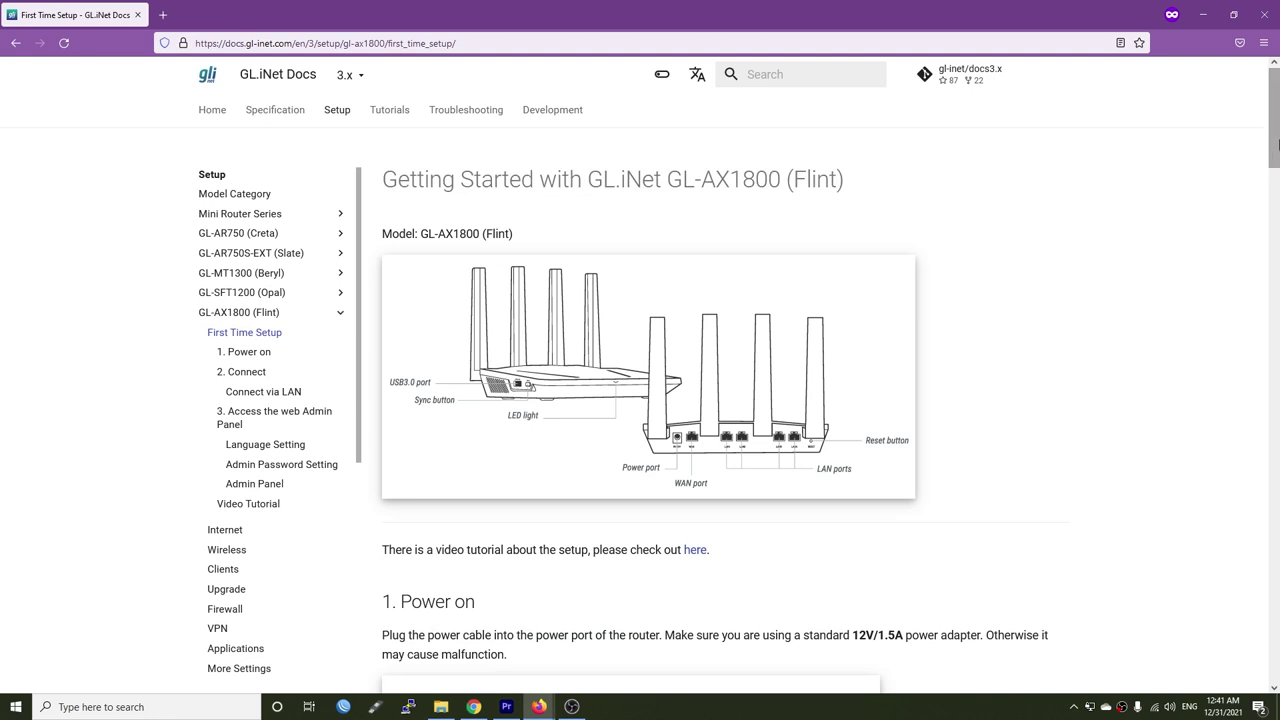
- Scroll through the GL-AX1800 (Flint) First Time Setup guide in GL.iNet Docs
{"action": "left_click_drag", "start_coordinate": [1278, 144], "coordinate": [1273, 428]}
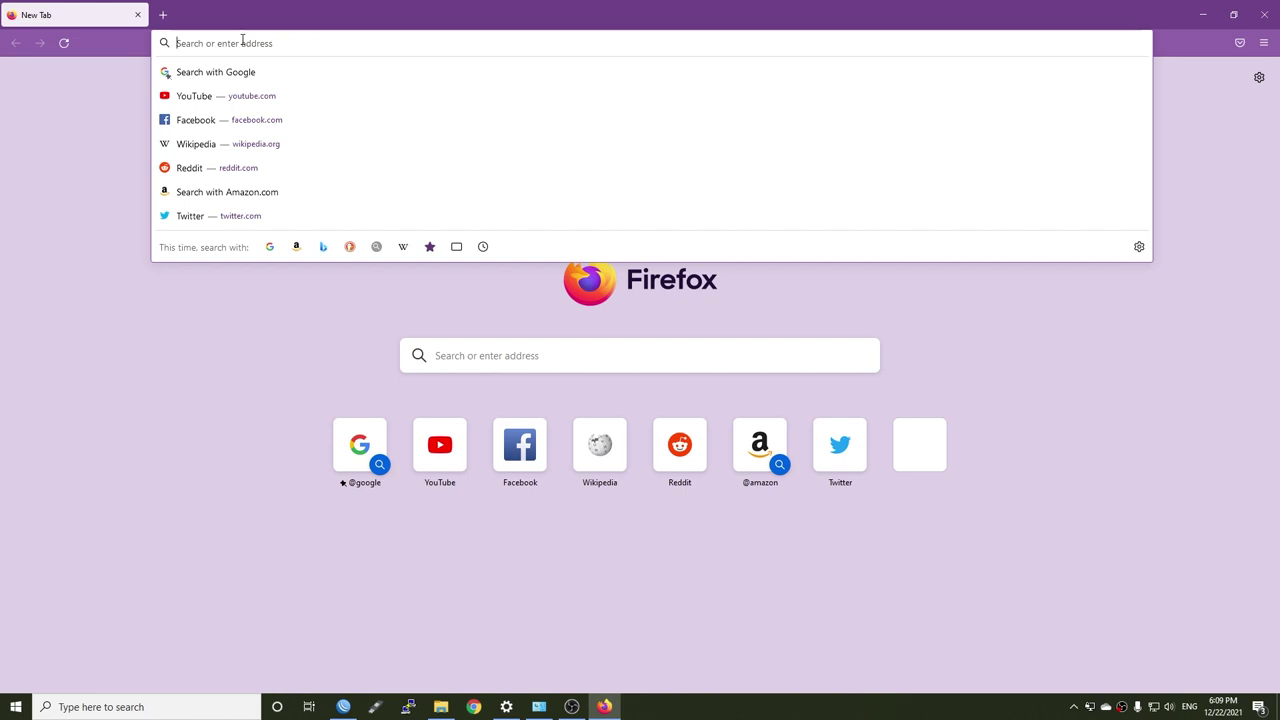
- Enter the router address 192.168.8.1 in the new tab's address bar
{"action": "type", "text": "192.168.8.1"}
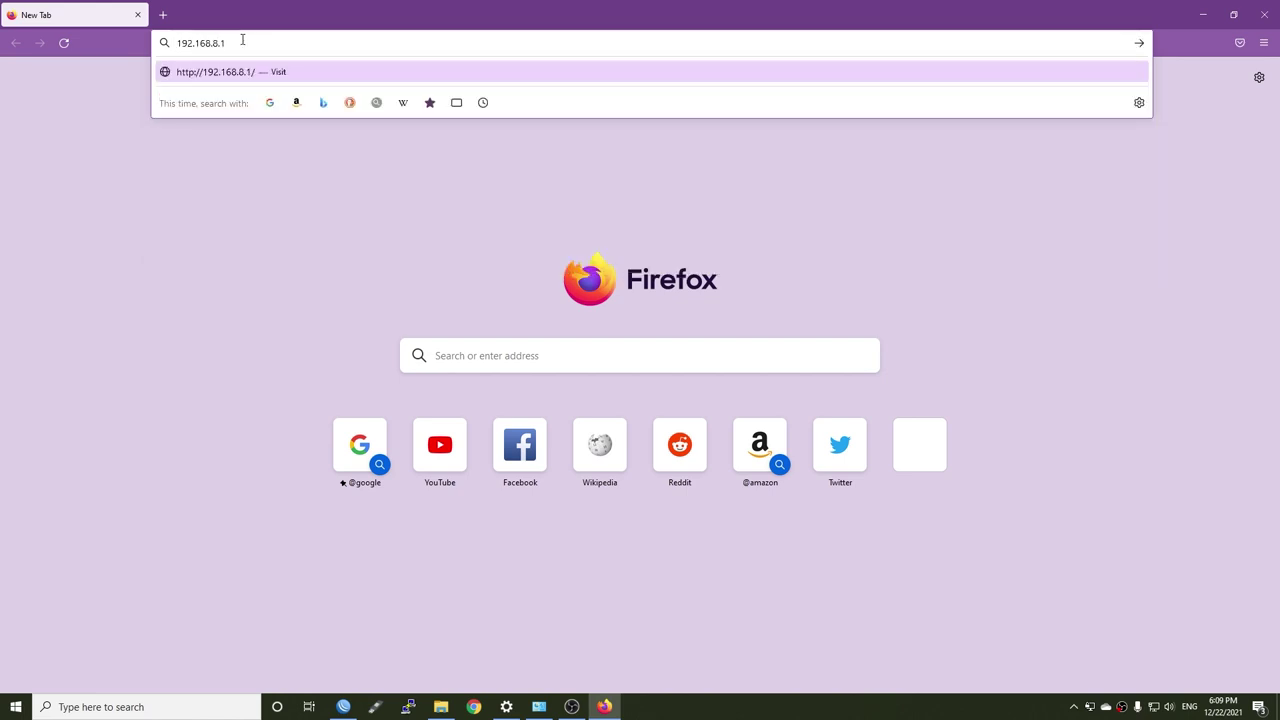
- Load 192.168.8.1, keep English, set an admin password, and confirm Wi-Fi GL-AX1800
{"action": "key", "text": "Return"}
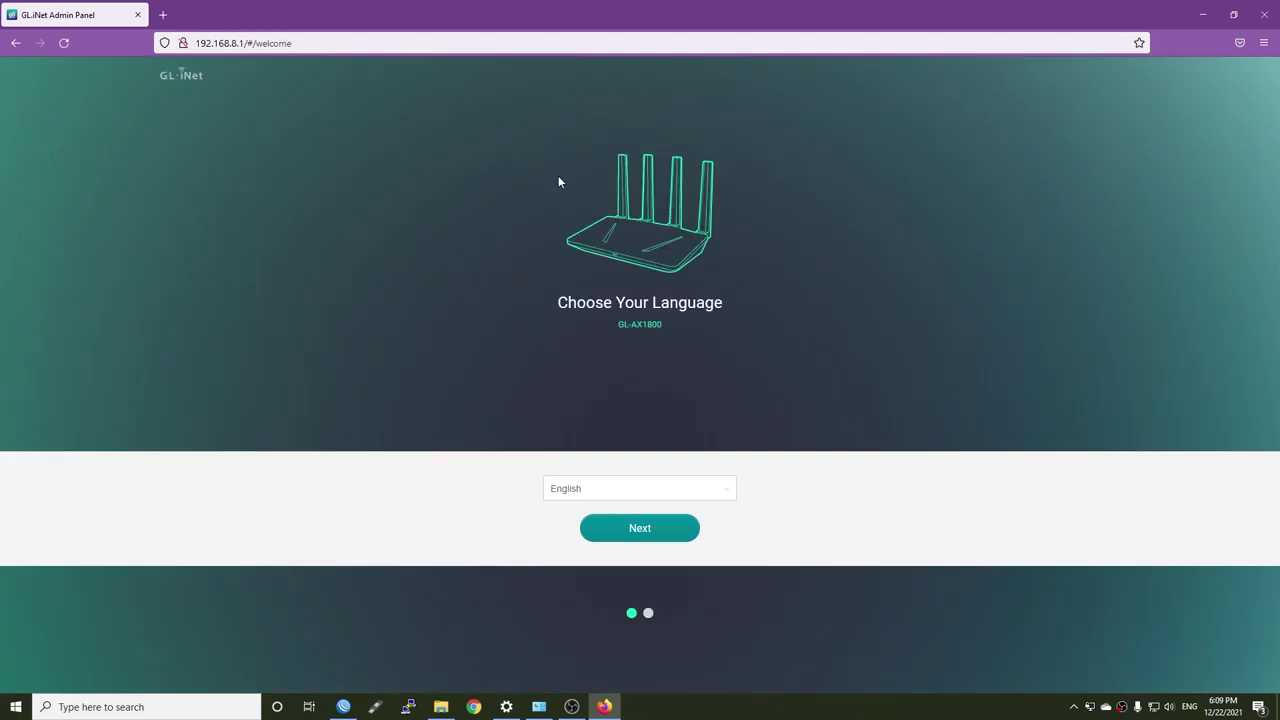
{"action": "left_click", "coordinate": [650, 533]}
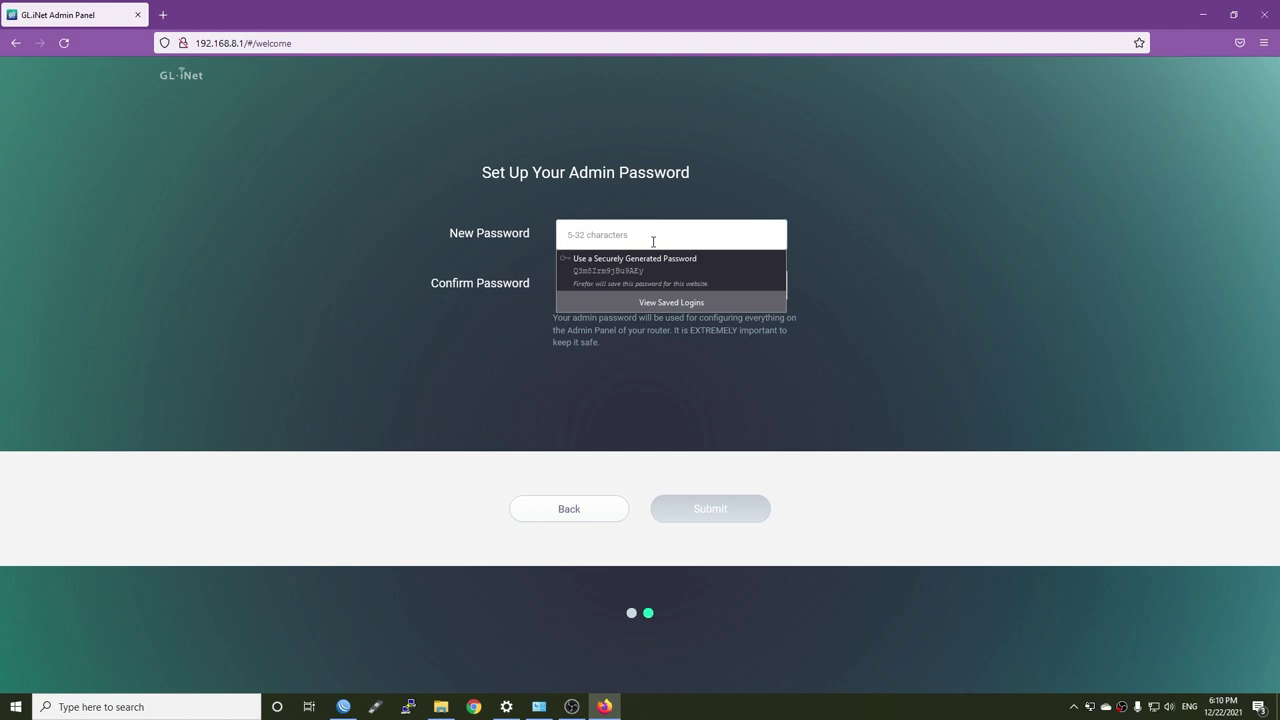
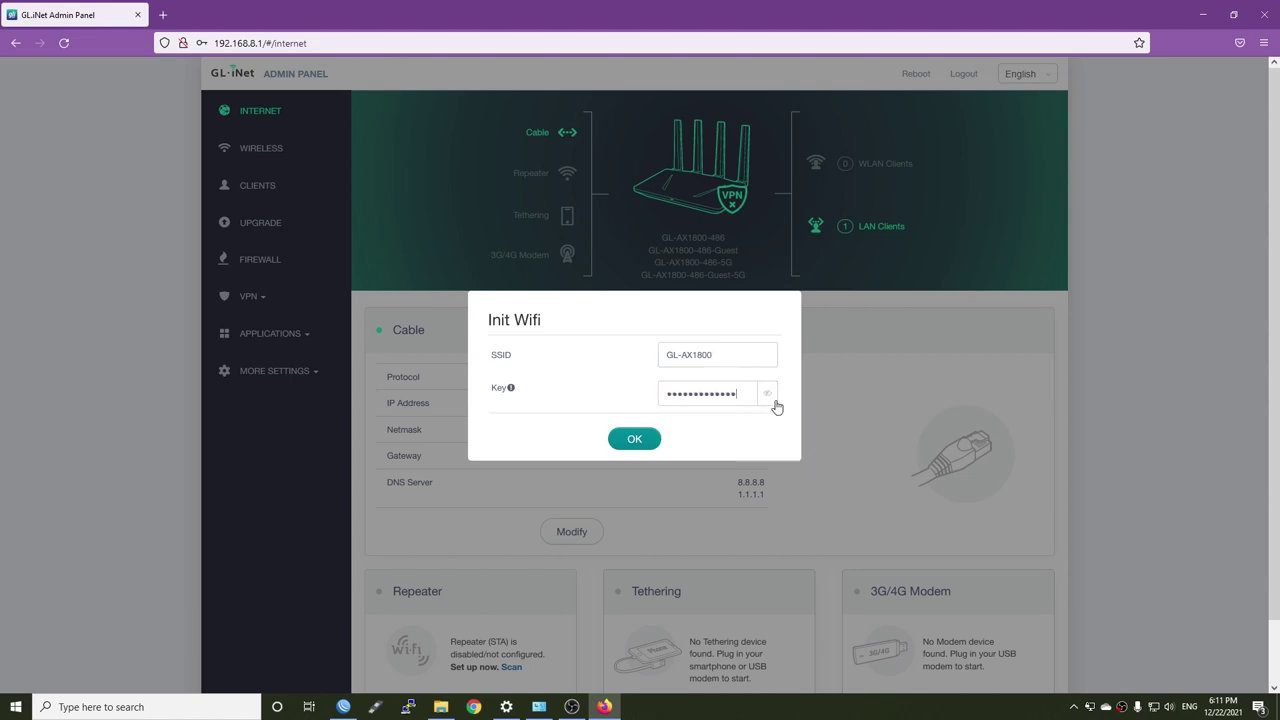
{"action": "left_click", "coordinate": [619, 447]}
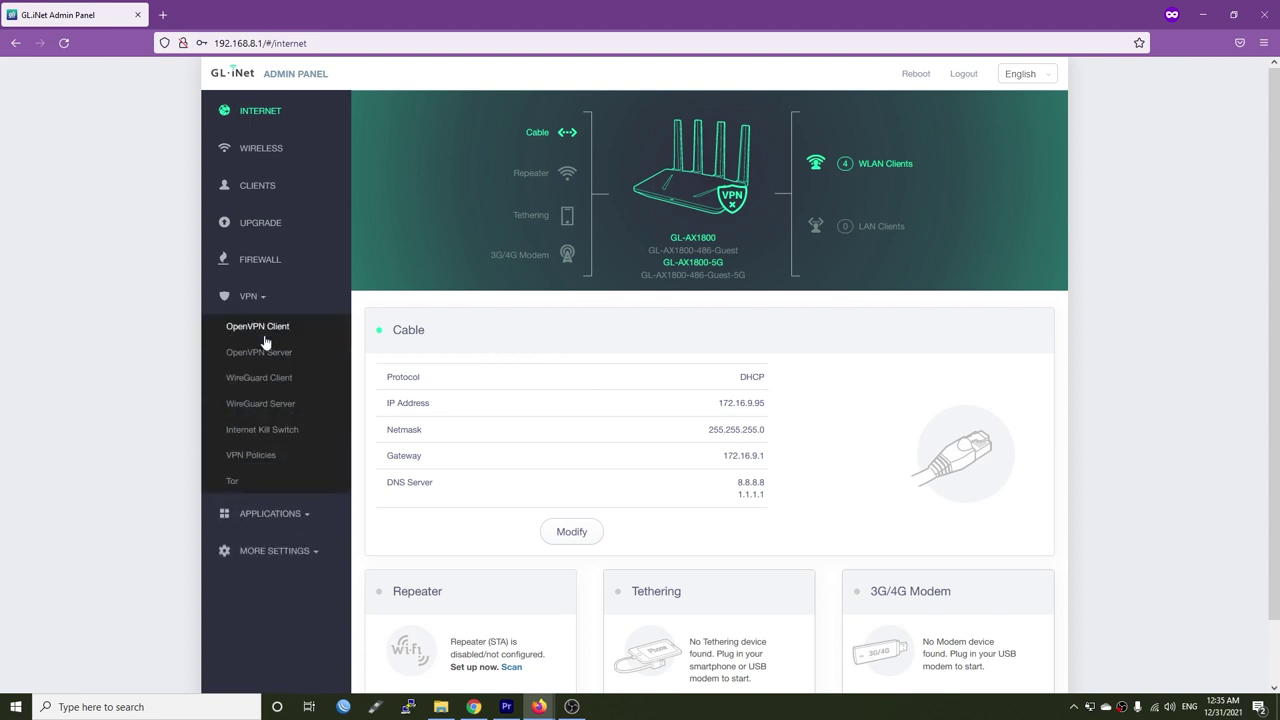
{"action": "left_click", "coordinate": [262, 330]}
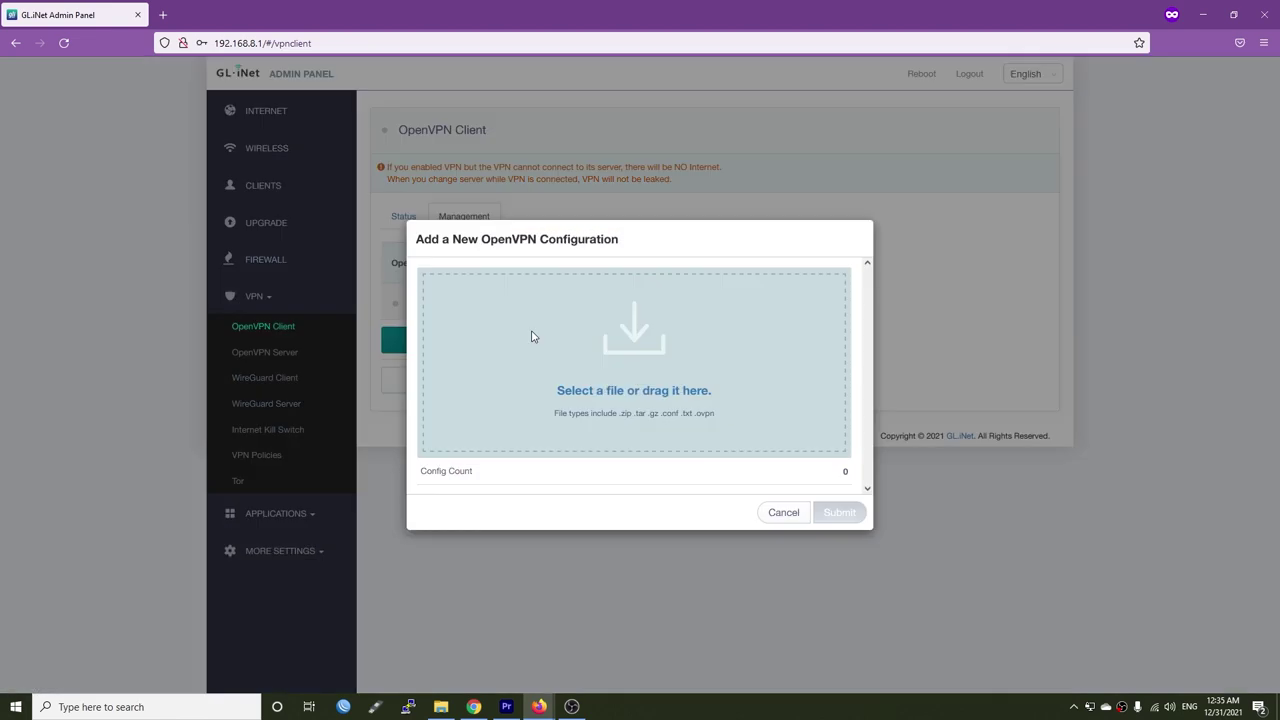
- Upload client.ovpn as a new OpenVPN configuration described as TestVPN and submit it
{"action": "key", "text": "alt+Tab"}
{"action": "left_click_drag", "start_coordinate": [1000, 287], "coordinate": [629, 361]}
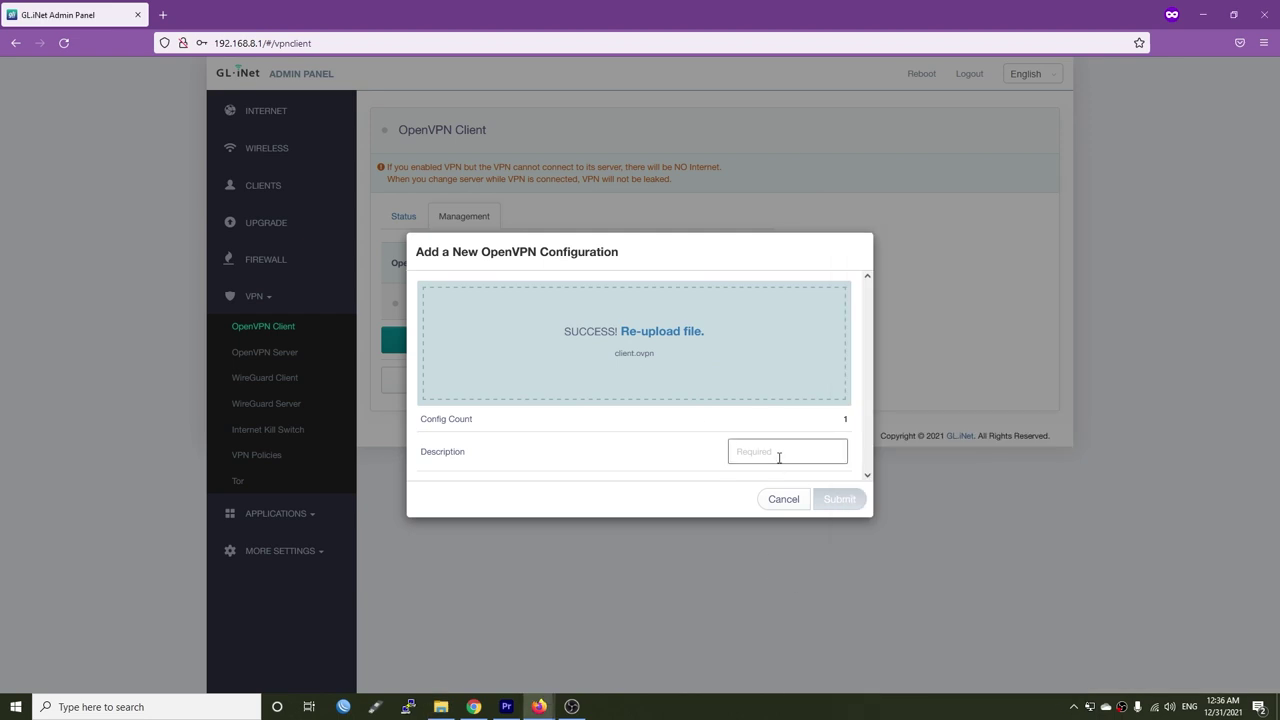
{"action": "type", "text": "TestVPN"}
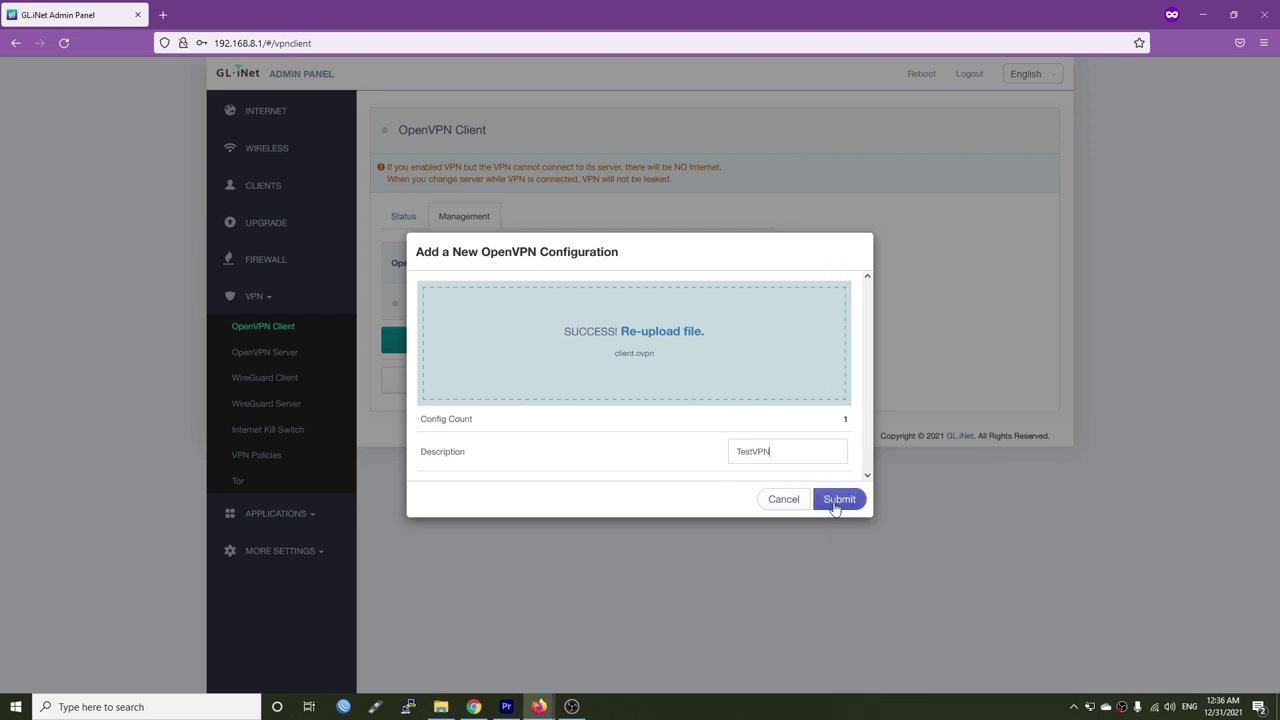
{"action": "left_click", "coordinate": [838, 499]}
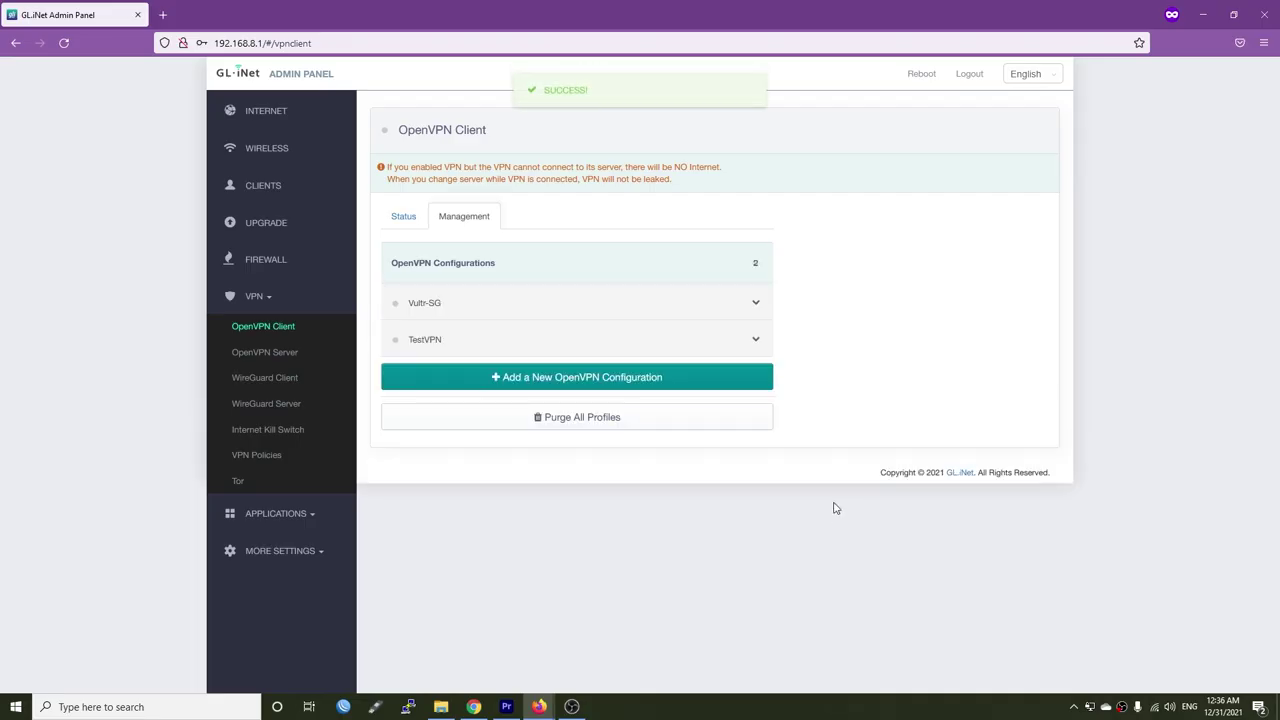
- Review TestVPN, select it as the current configuration on the Status view, and connect
{"action": "left_click", "coordinate": [758, 345]}
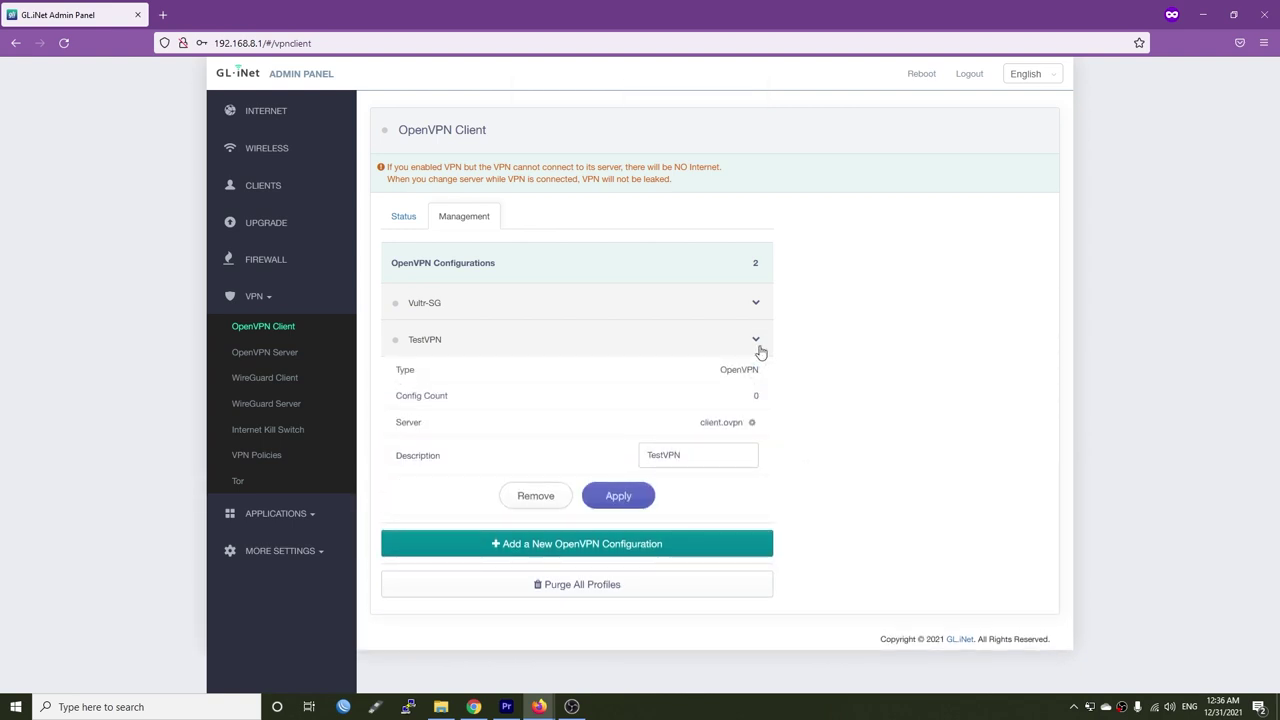
{"action": "left_click", "coordinate": [758, 345]}
{"action": "left_click", "coordinate": [403, 216]}
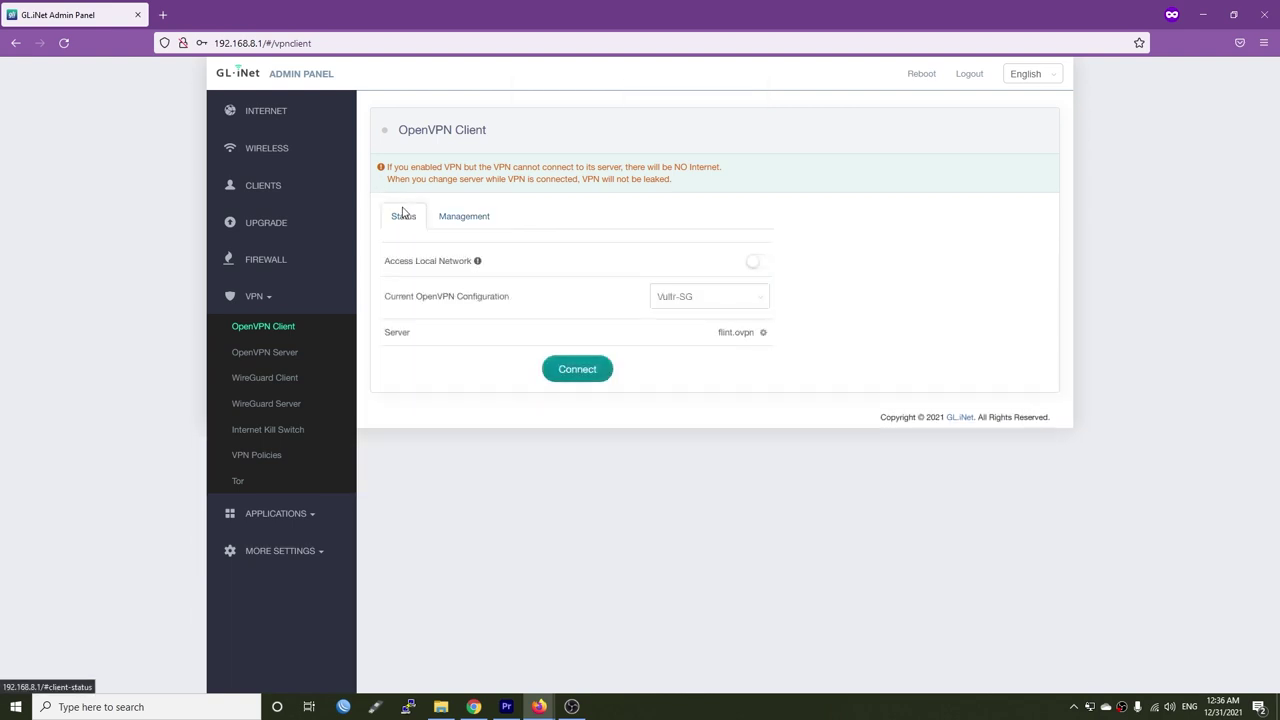
{"action": "left_click", "coordinate": [732, 304]}
{"action": "left_click", "coordinate": [711, 344]}
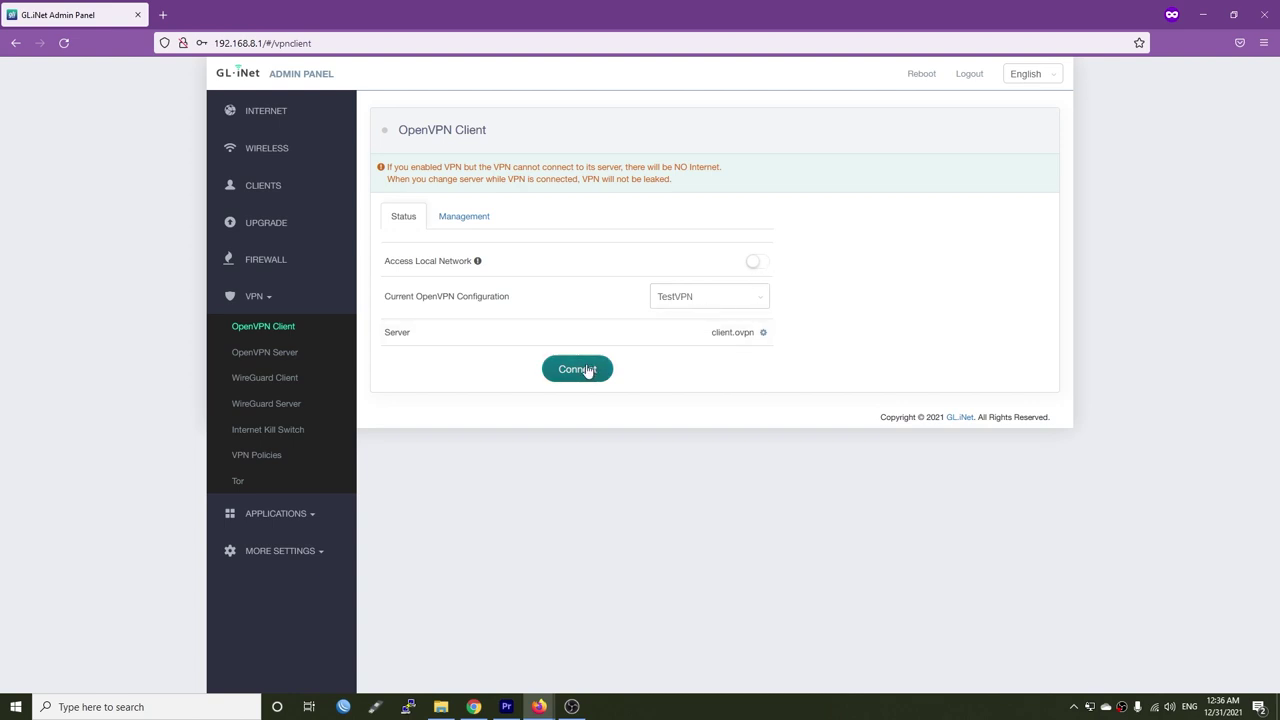
{"action": "left_click", "coordinate": [251, 334]}
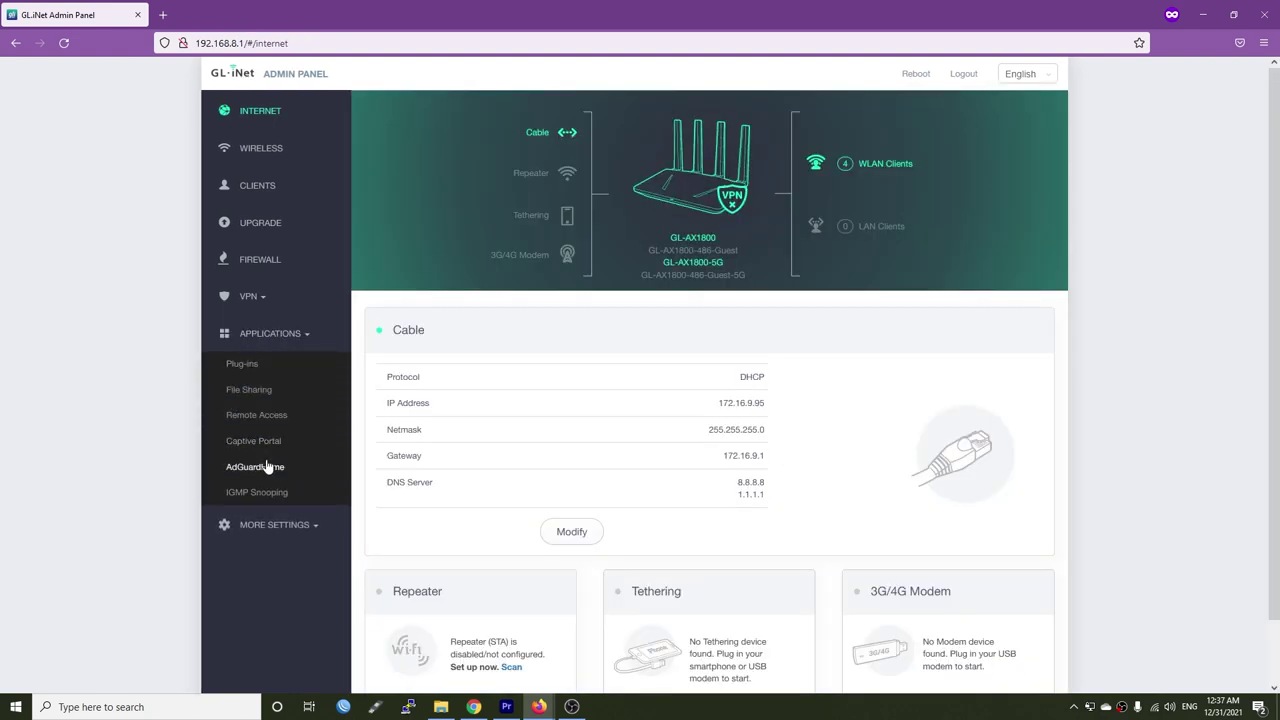
- Enable the AdGuardHome process on the AdGuardHome application page
{"action": "left_click", "coordinate": [266, 466]}
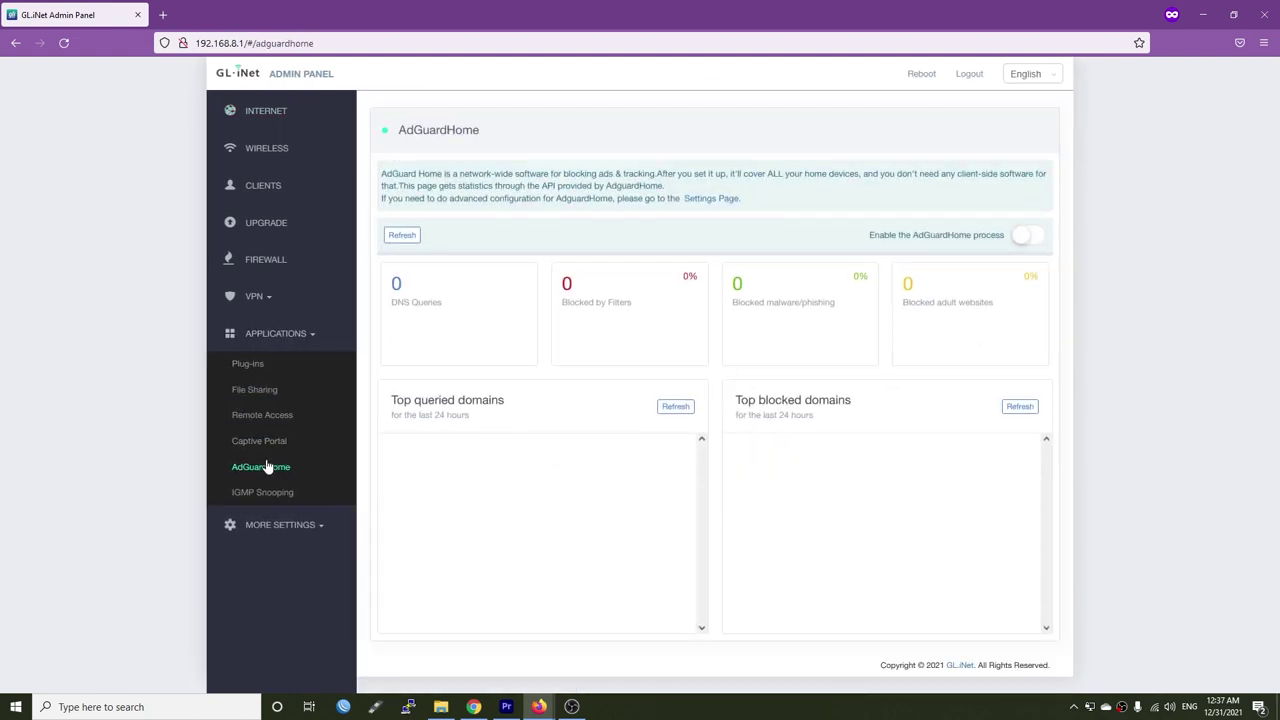
{"action": "left_click", "coordinate": [1030, 243]}
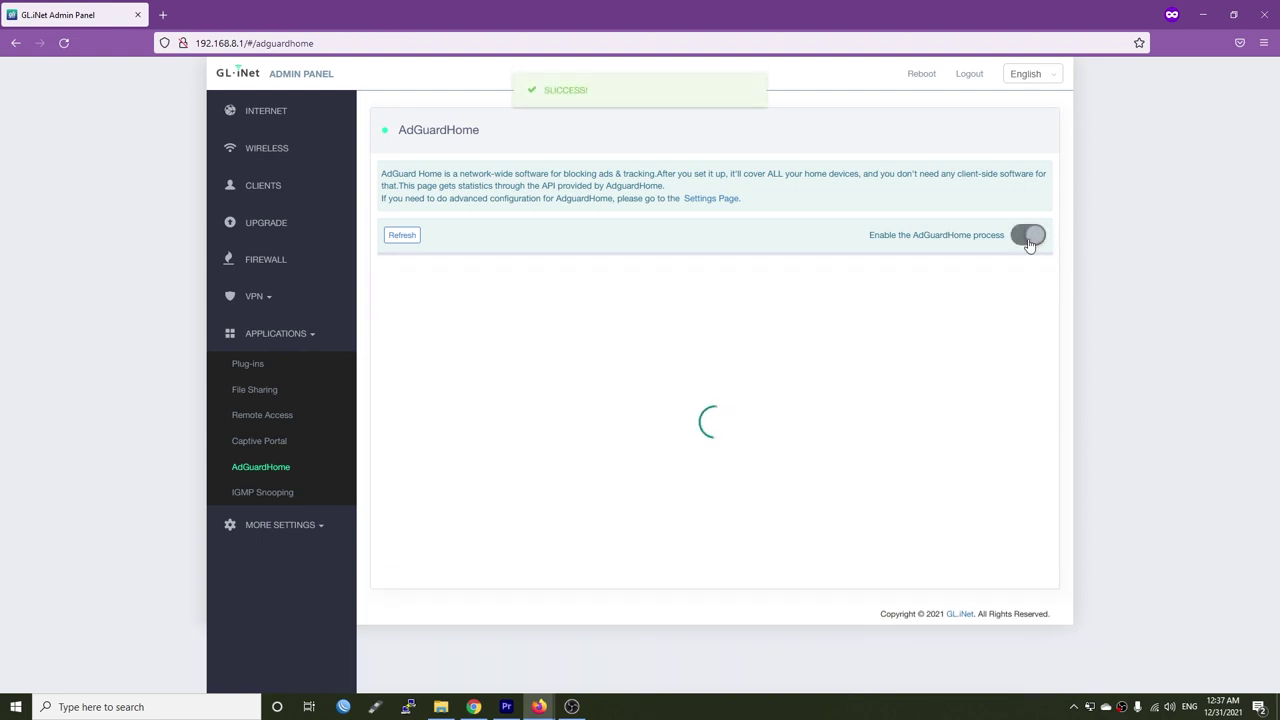
{"action": "left_click_drag", "start_coordinate": [381, 173], "coordinate": [656, 173]}
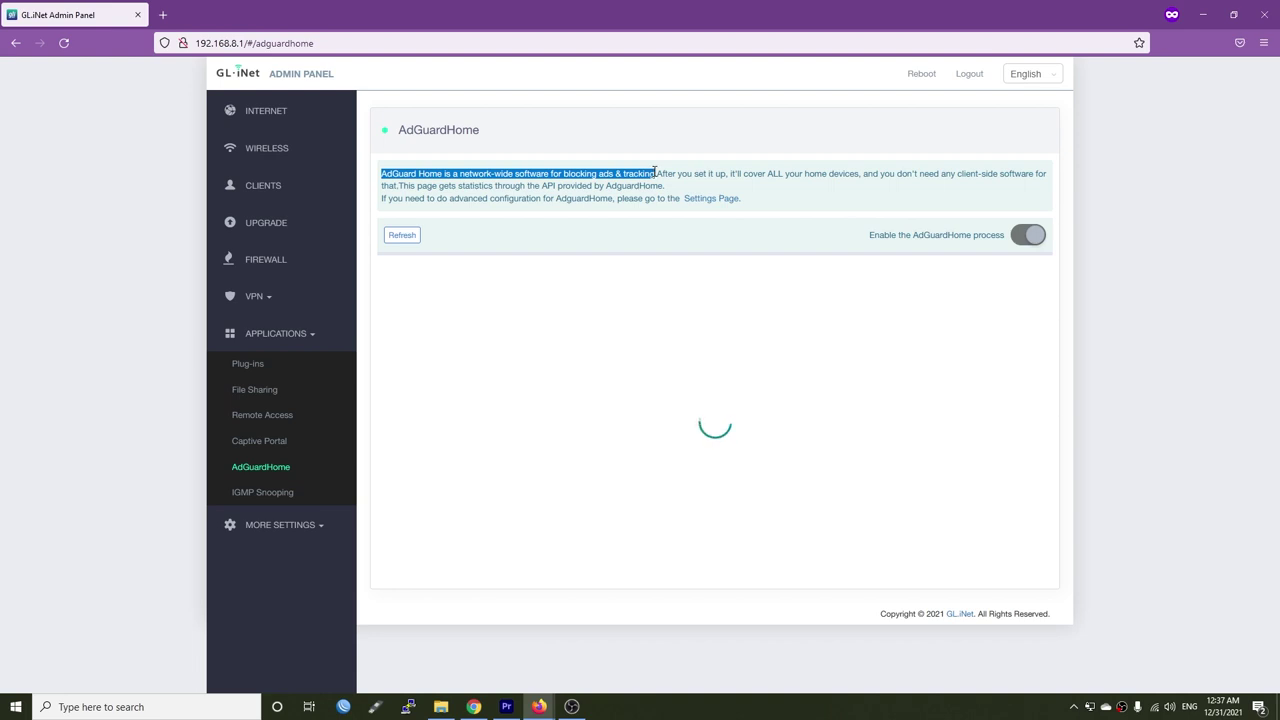
{"action": "left_click", "coordinate": [808, 172]}
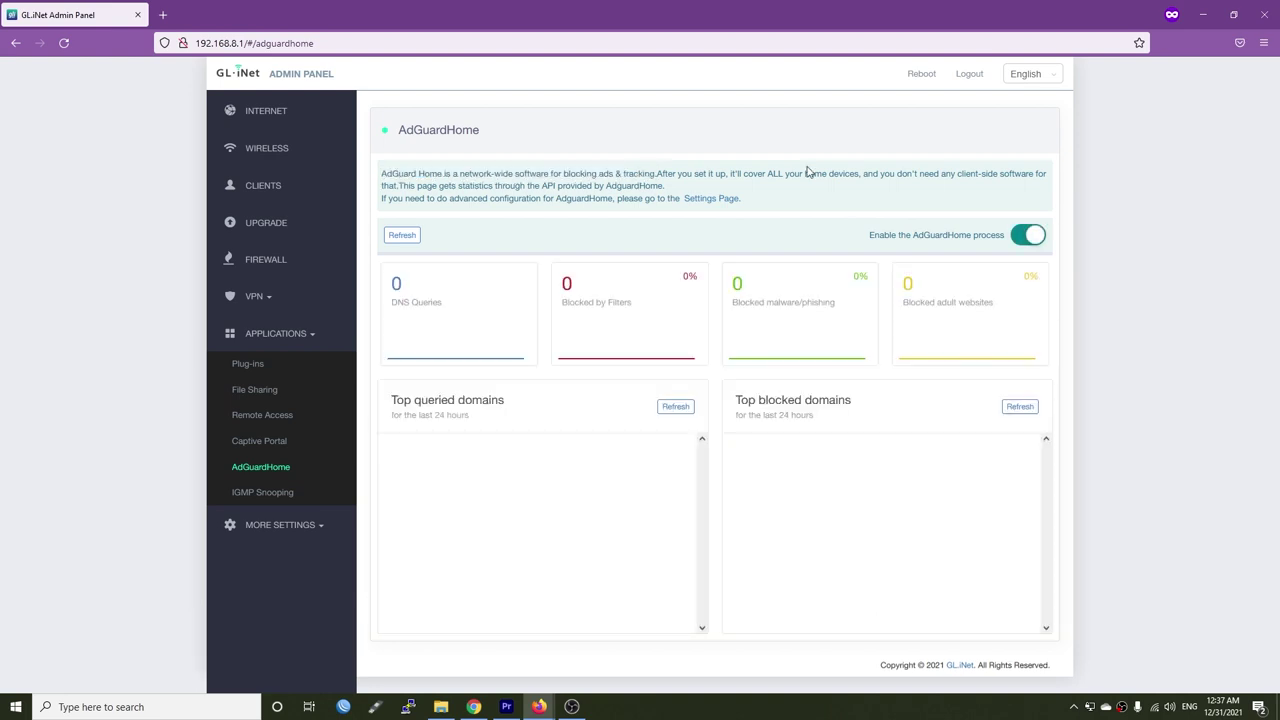
- Open the AdGuard Home settings page in a new tab and view General settings
{"action": "right_click", "coordinate": [704, 208]}
{"action": "left_click", "coordinate": [745, 214]}
{"action": "left_click", "coordinate": [245, 10]}
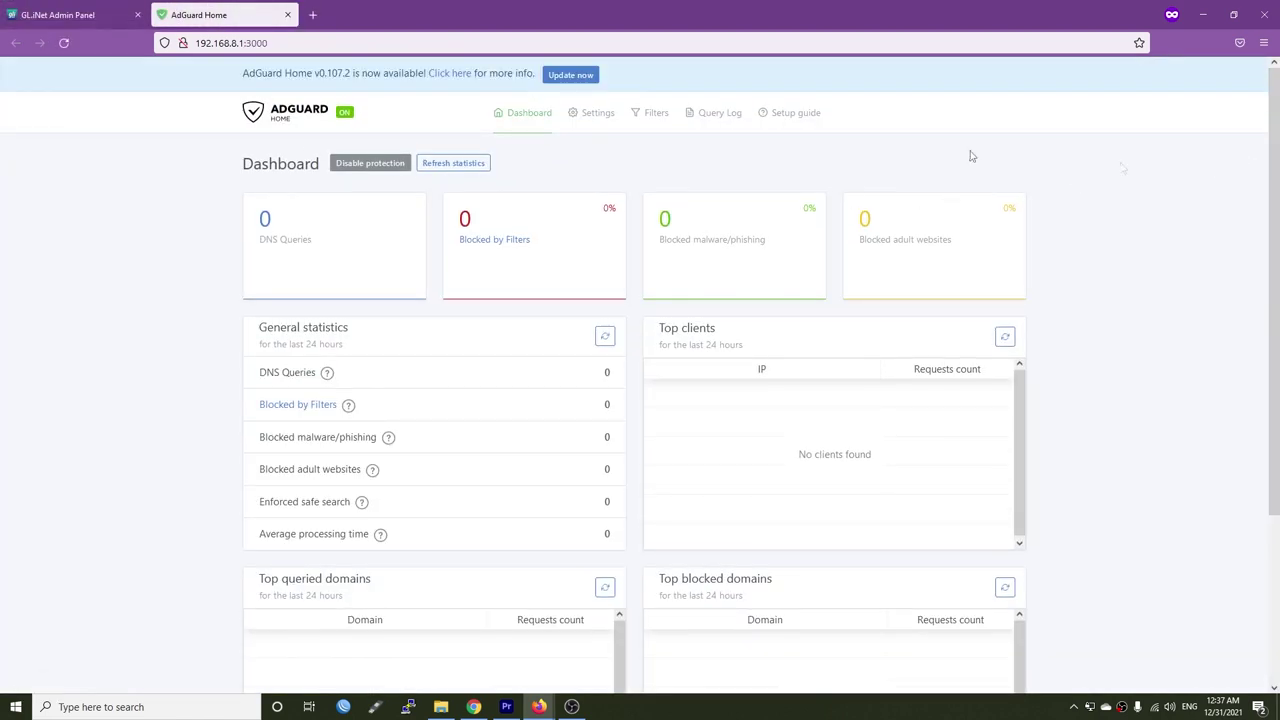
{"action": "mouse_move", "coordinate": [586, 115]}
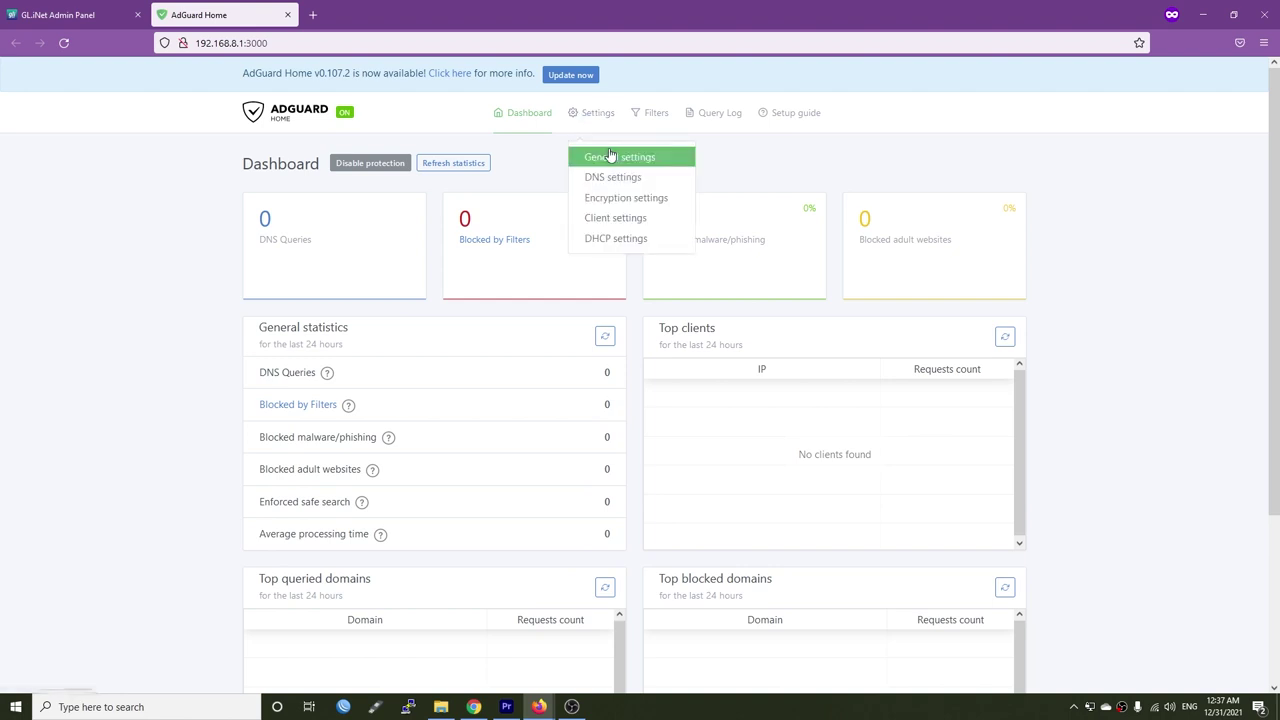
{"action": "left_click", "coordinate": [611, 157]}
{"action": "scroll", "coordinate": [605, 180], "scroll_direction": "down", "scroll_amount": 3}
{"action": "scroll", "coordinate": [620, 230], "scroll_direction": "down", "scroll_amount": 2}
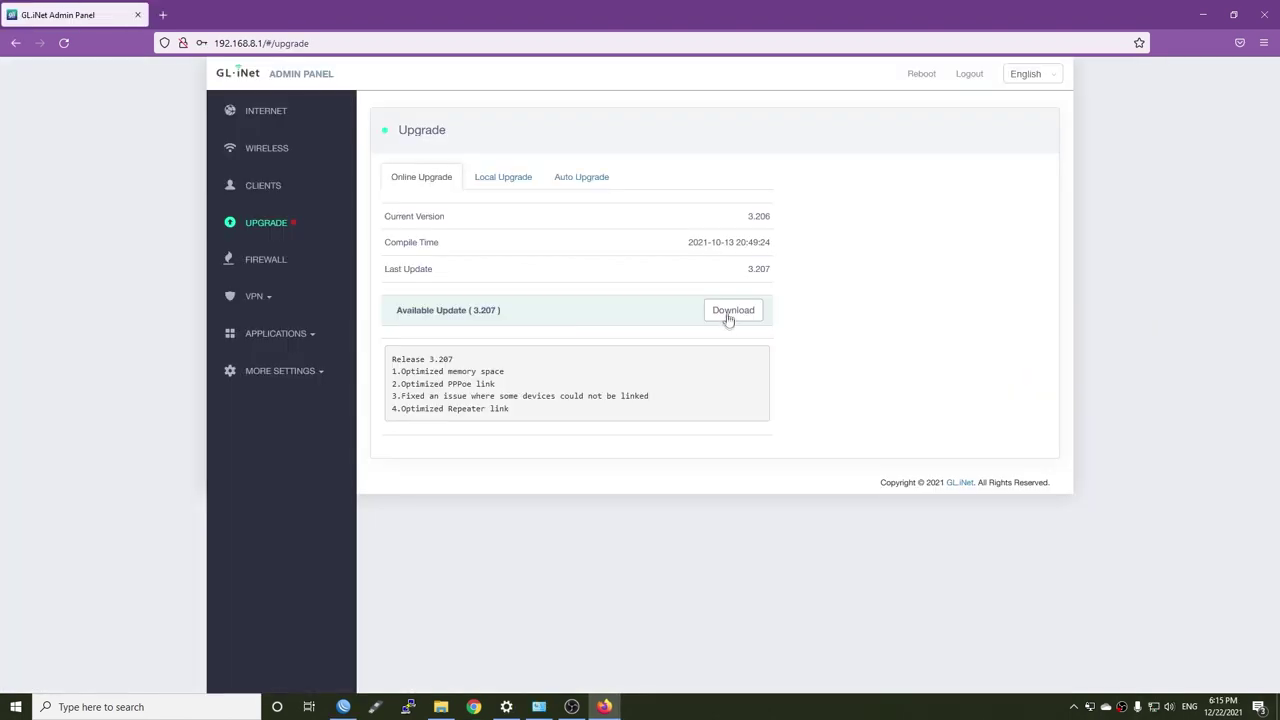
- Download firmware update 3.207 and start installing it on the router
{"action": "left_click", "coordinate": [732, 316]}
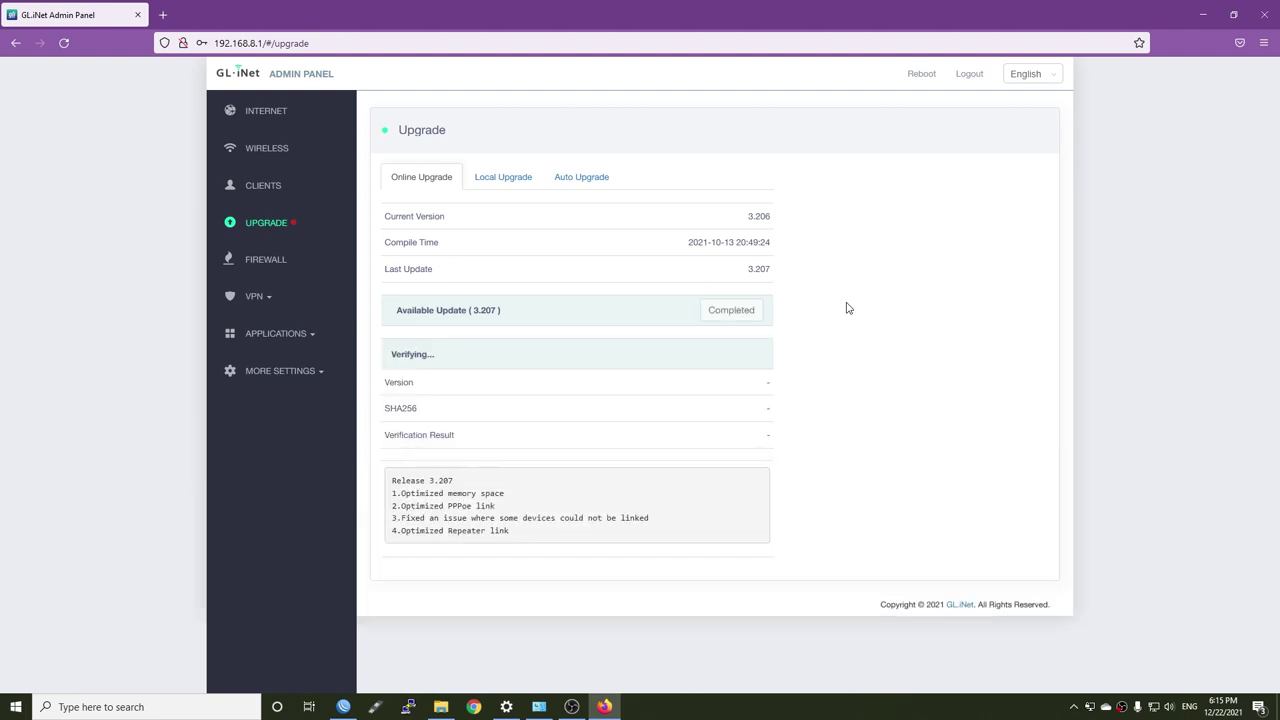
{"action": "left_click", "coordinate": [572, 513]}
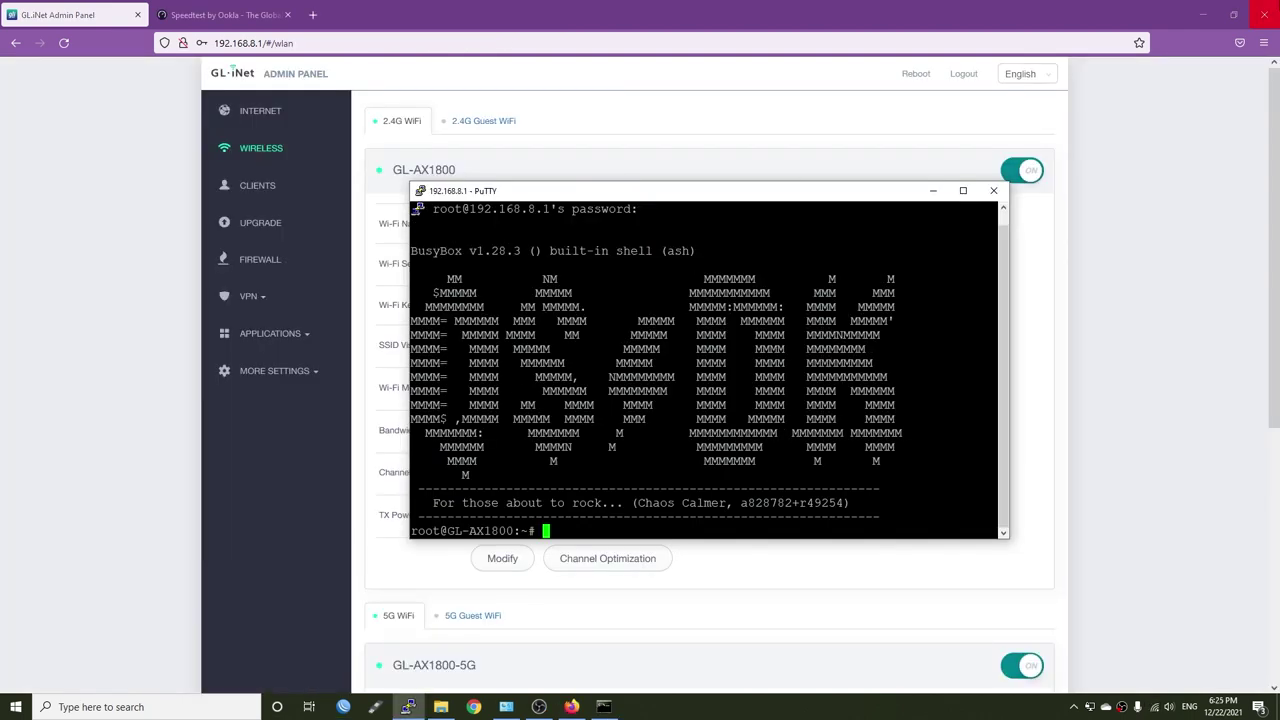
{"action": "left_click", "coordinate": [1204, 14]}
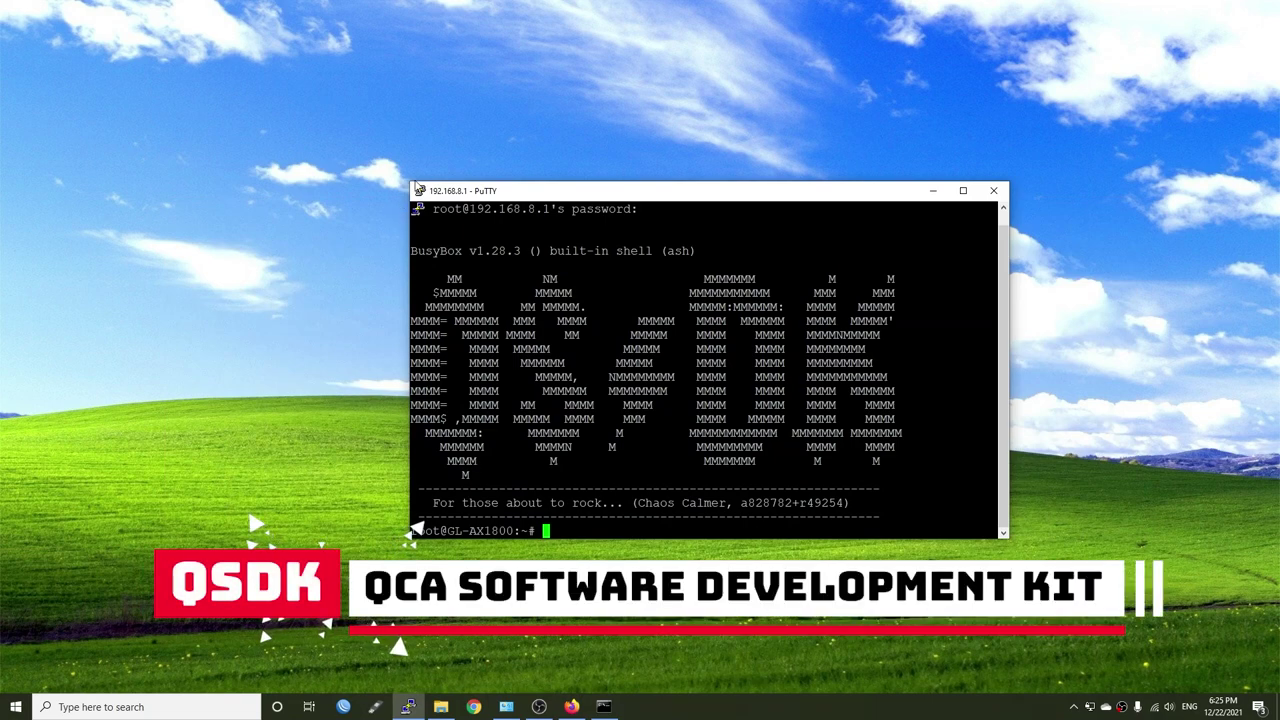
- Enlarge the PuTTY window, then run uname -a and opkg update on the router
{"action": "left_click_drag", "start_coordinate": [410, 183], "coordinate": [312, 113]}
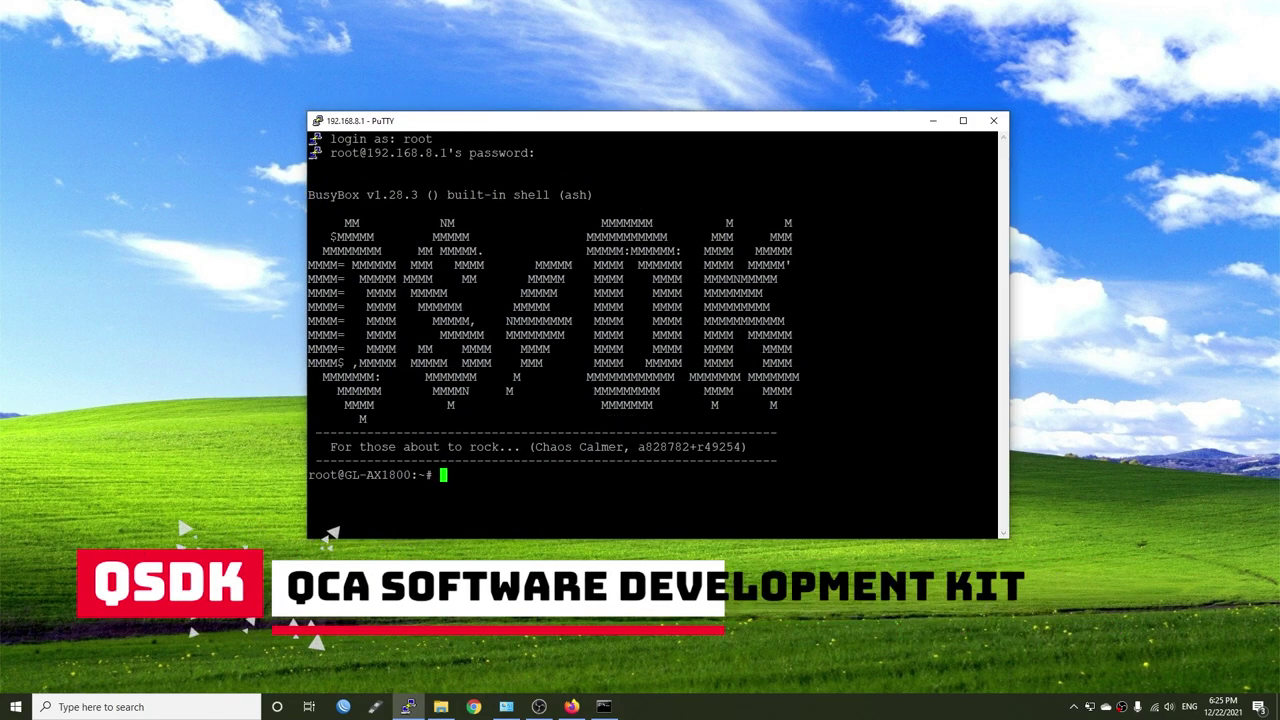
{"action": "type", "text": "uname -a"}
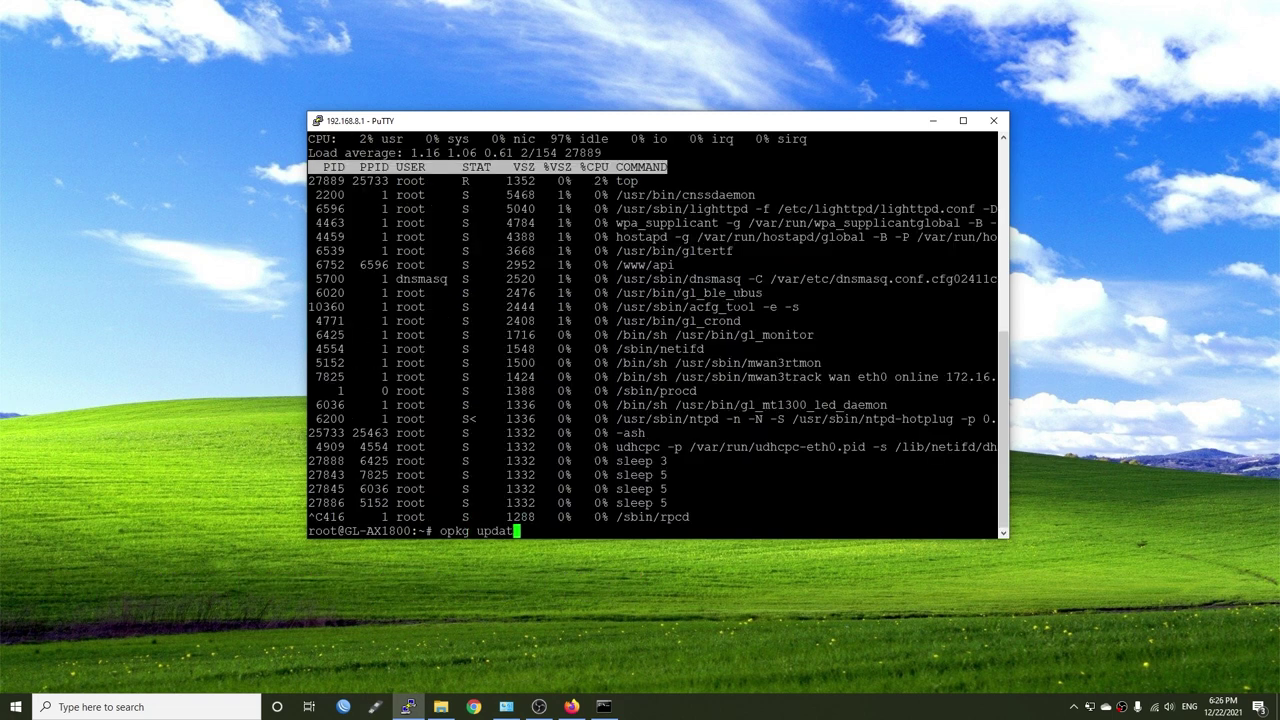
{"action": "type", "text": "e"}
{"action": "key", "text": "Return"}
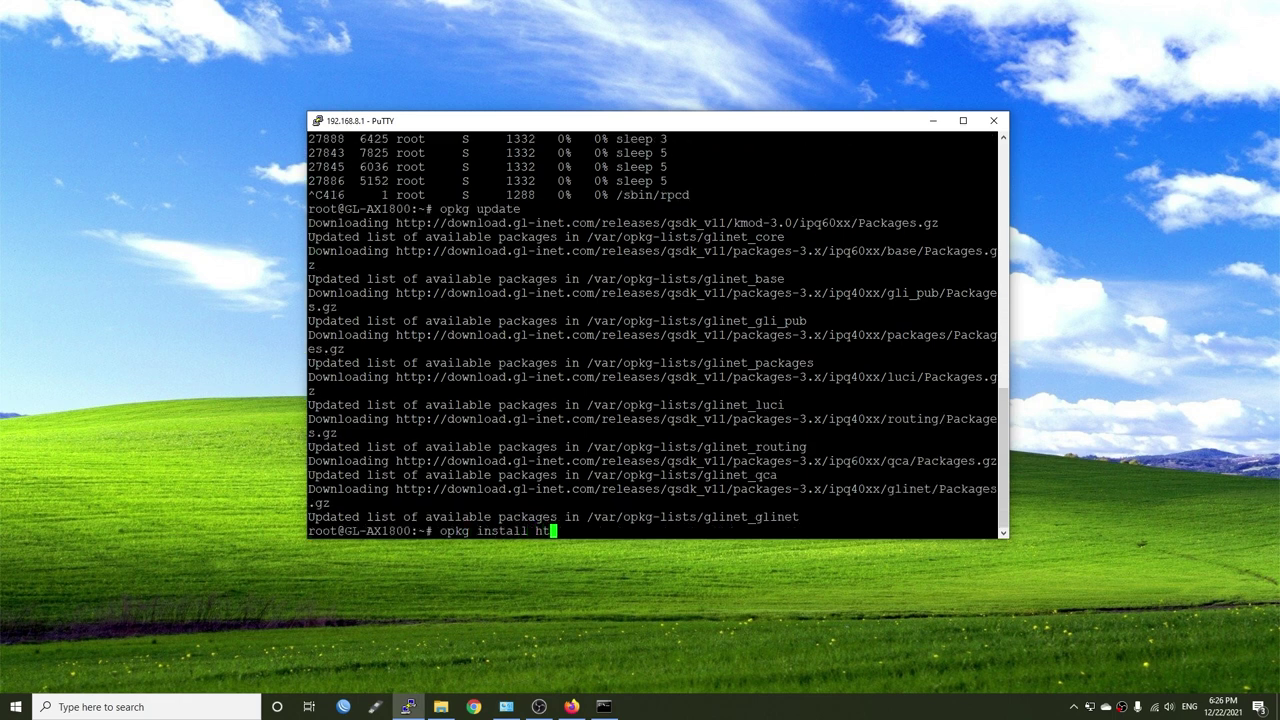
- Install htop with opkg install htop and launch it
{"action": "type", "text": "op"}
{"action": "key", "text": "Return"}
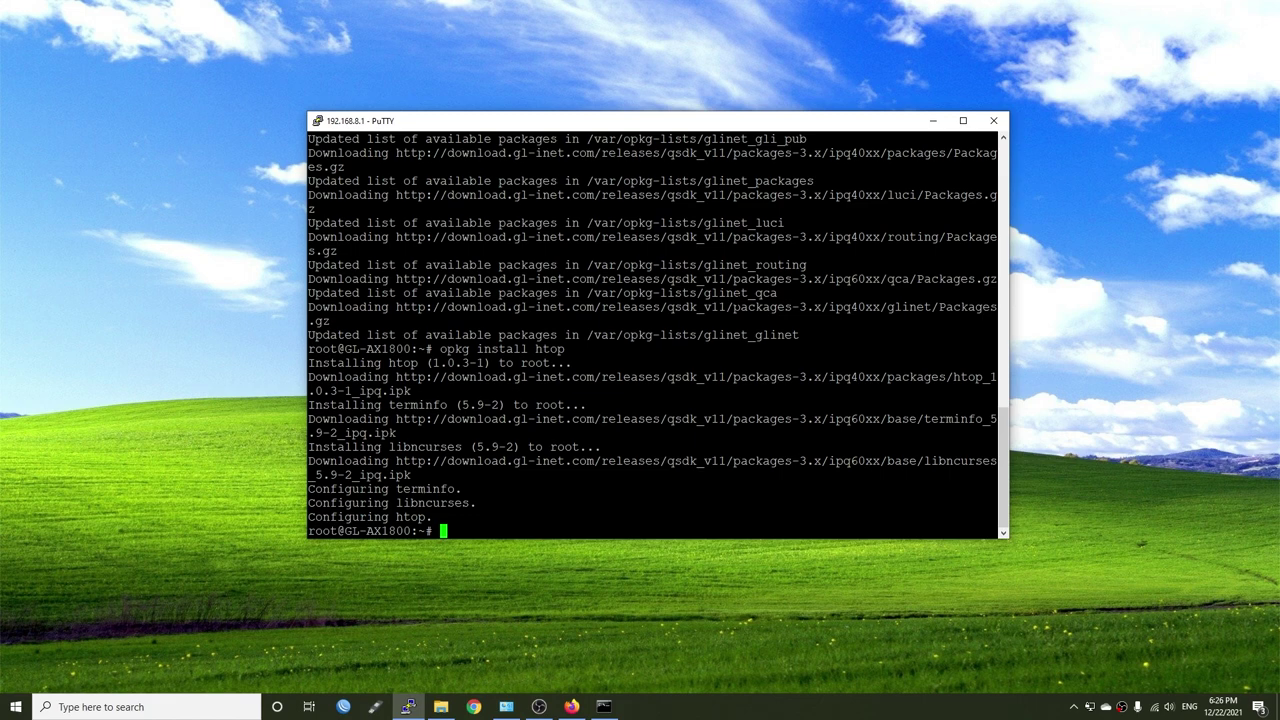
{"action": "key", "text": "Return"}
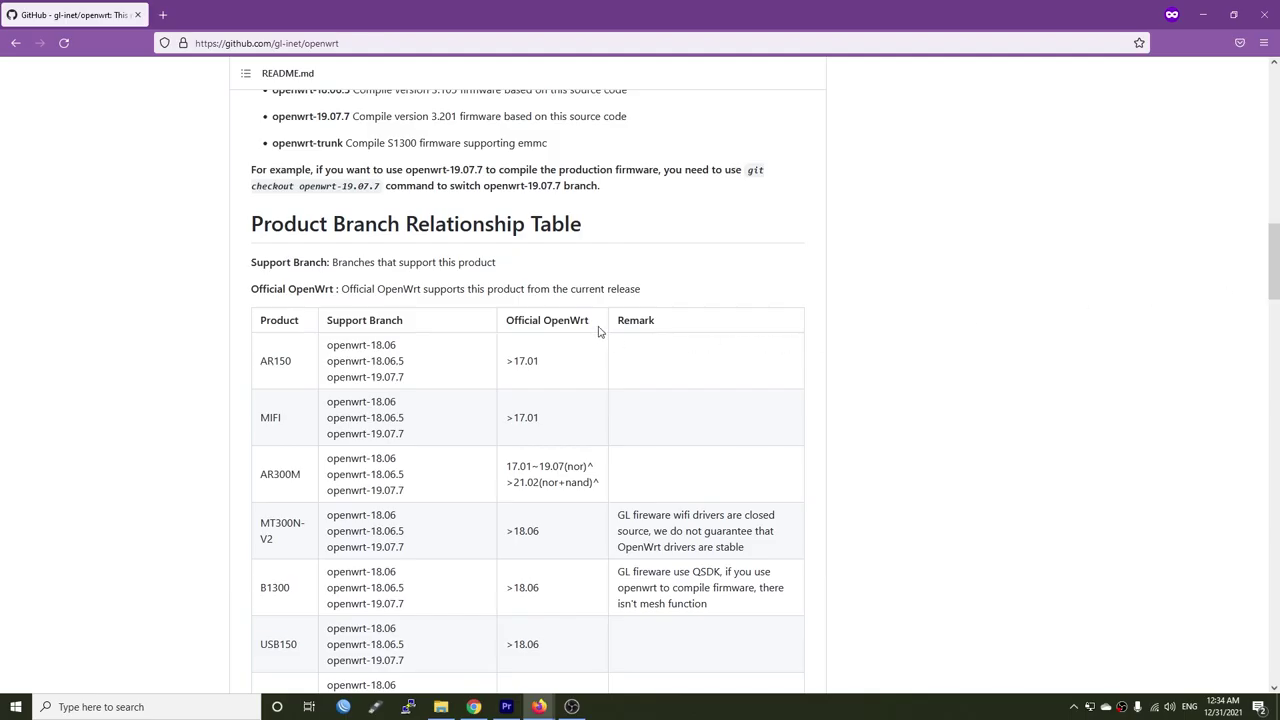
{"action": "left_click_drag", "start_coordinate": [599, 331], "coordinate": [503, 328]}
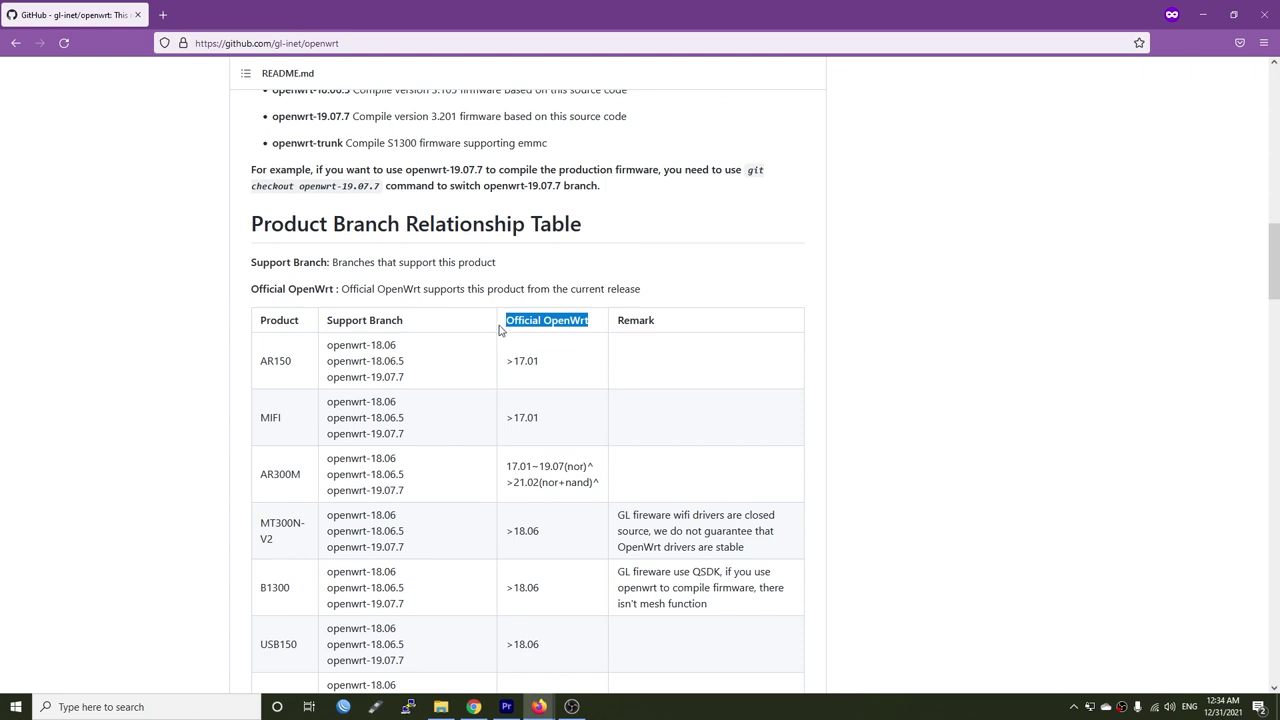
- Scroll the gl-inet/openwrt README past the Product Branch Relationship Table heading to the AX1800 row
{"action": "left_click", "coordinate": [501, 330]}
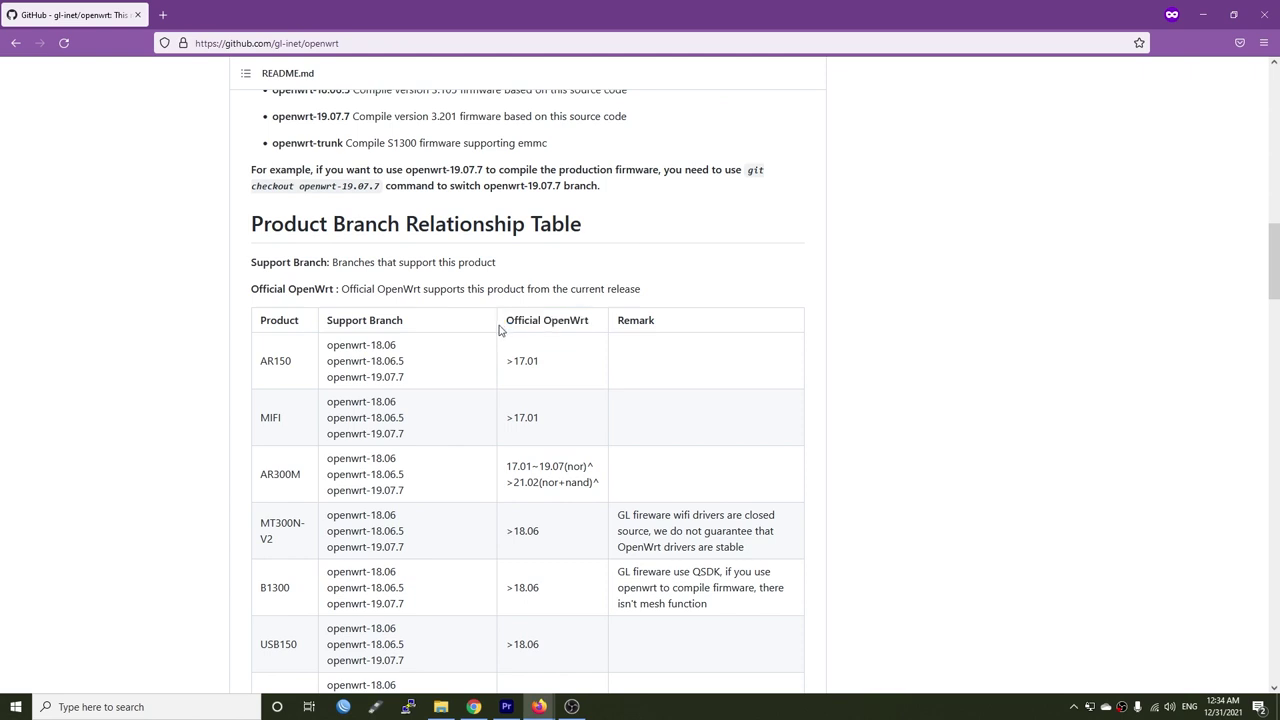
{"action": "left_click_drag", "start_coordinate": [618, 228], "coordinate": [250, 233]}
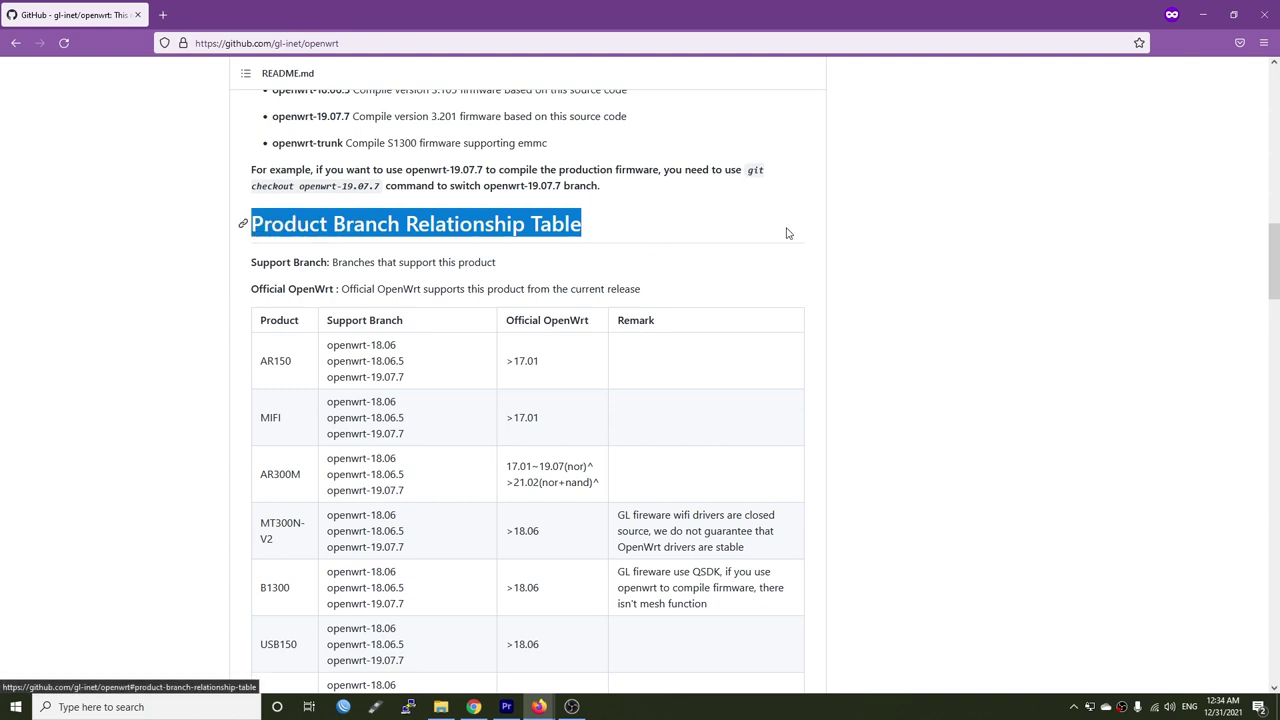
{"action": "left_click_drag", "start_coordinate": [1267, 256], "coordinate": [1266, 341]}
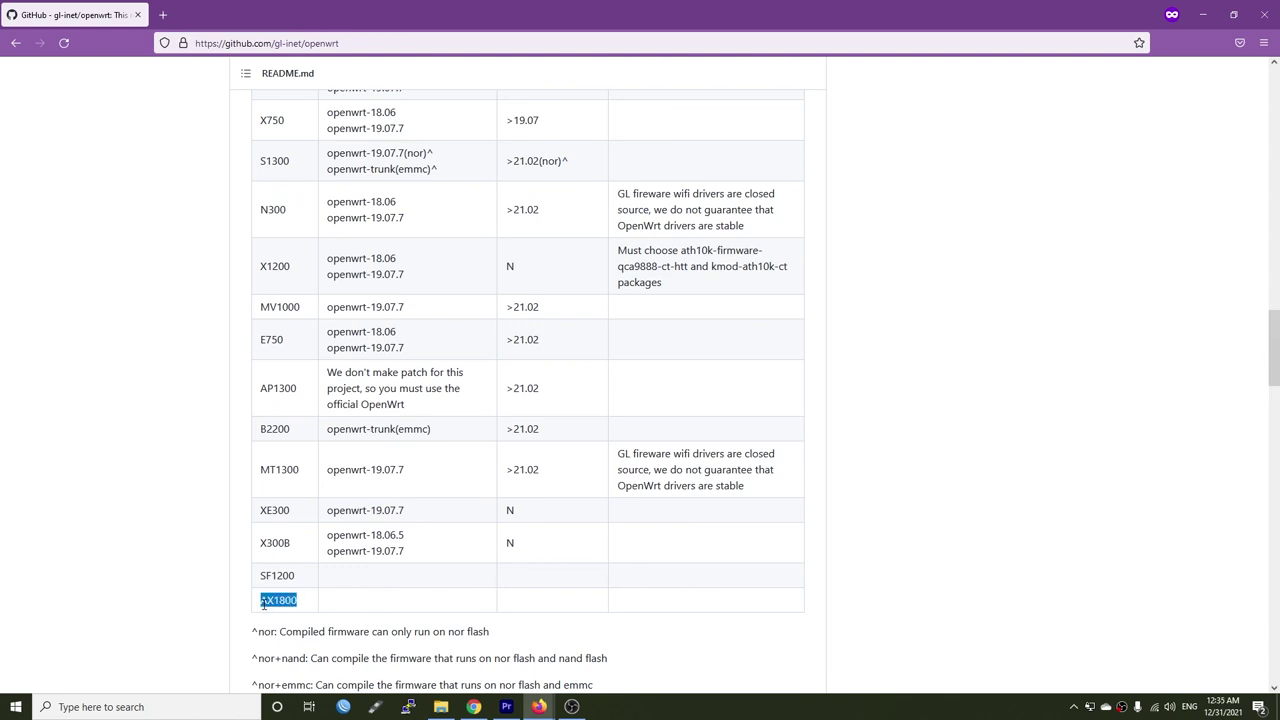
{"action": "left_click", "coordinate": [346, 611]}
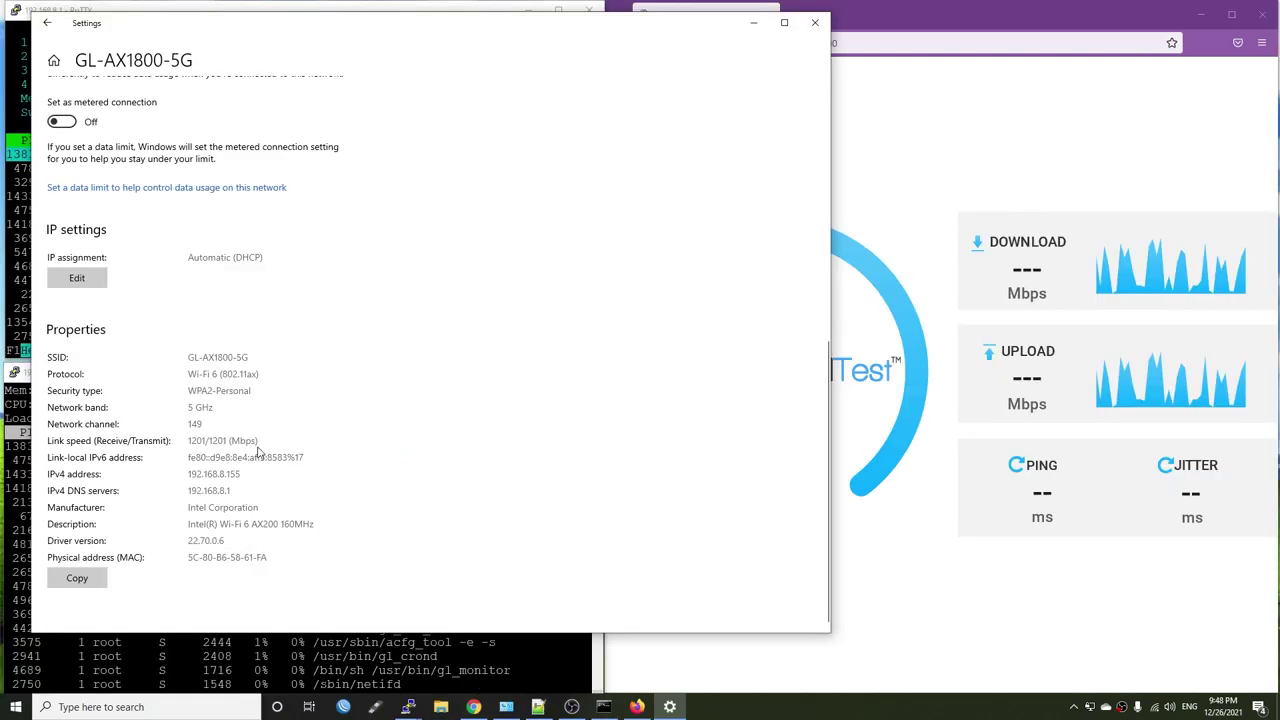
- Highlight the SSID GL-AX1800-5G, link speed 1201/1201 Mbps, and DNS 192.168.8.1
{"action": "left_click_drag", "start_coordinate": [208, 357], "coordinate": [176, 368]}
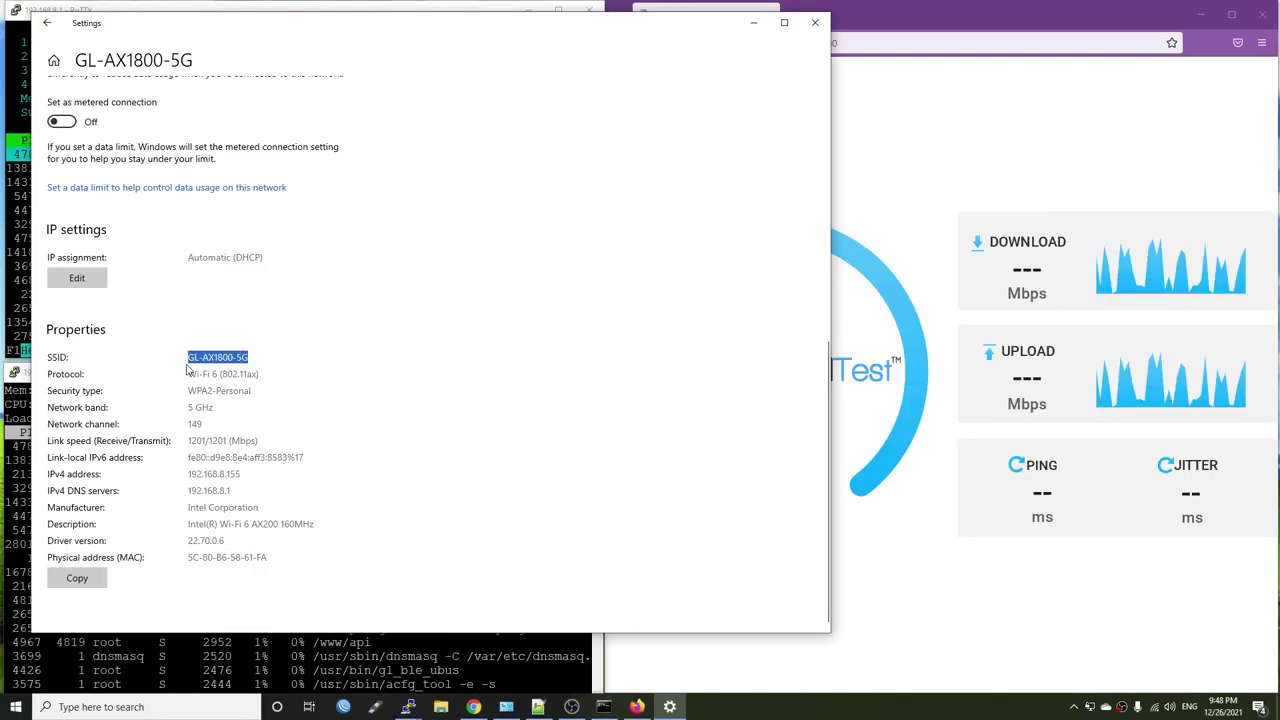
{"action": "left_click", "coordinate": [208, 427]}
{"action": "left_click_drag", "start_coordinate": [255, 441], "coordinate": [164, 452]}
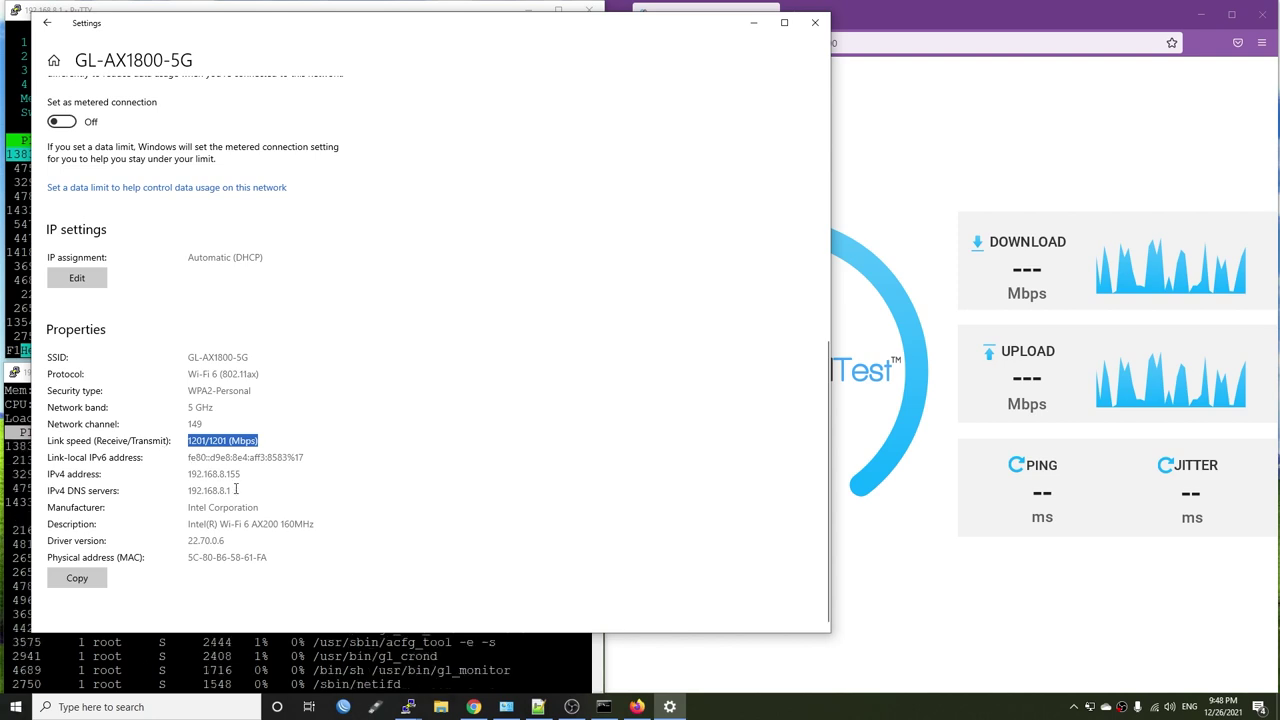
{"action": "left_click_drag", "start_coordinate": [236, 489], "coordinate": [176, 487]}
{"action": "left_click", "coordinate": [335, 488]}
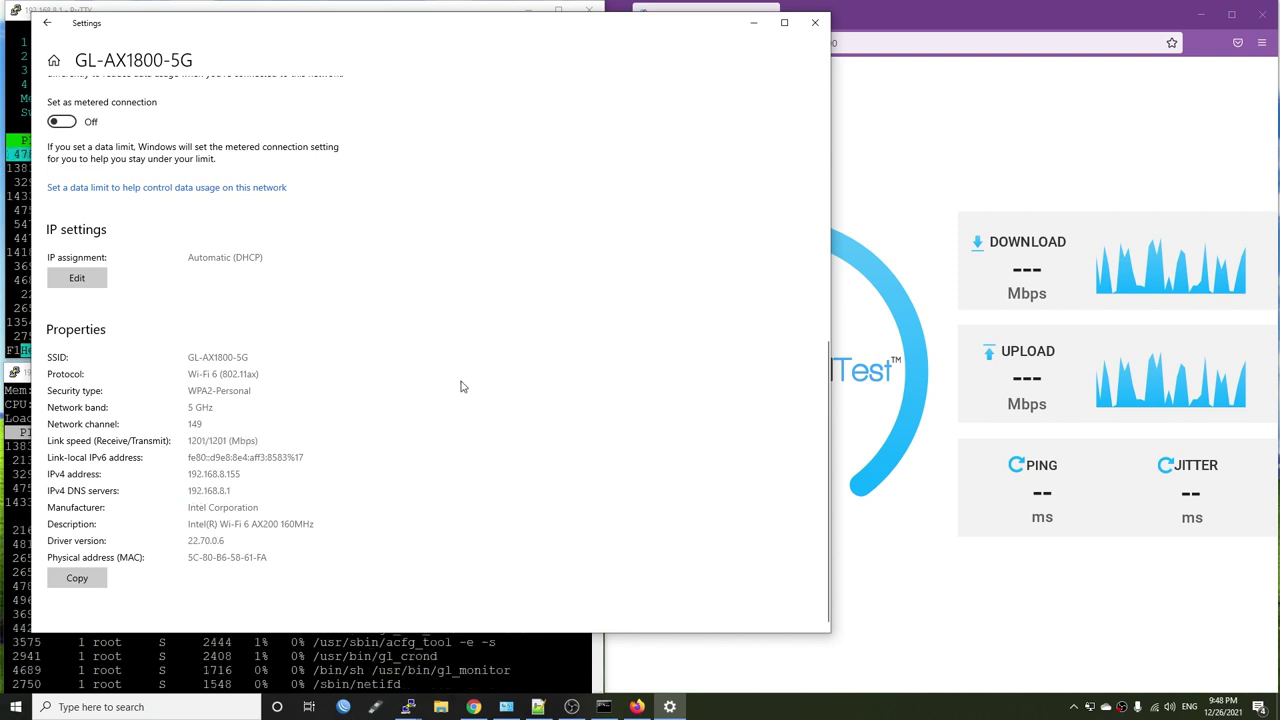
- Minimize Settings, run the OpenSpeedTest speed test, then reload the page
{"action": "left_click", "coordinate": [753, 22]}
{"action": "left_click", "coordinate": [771, 531]}
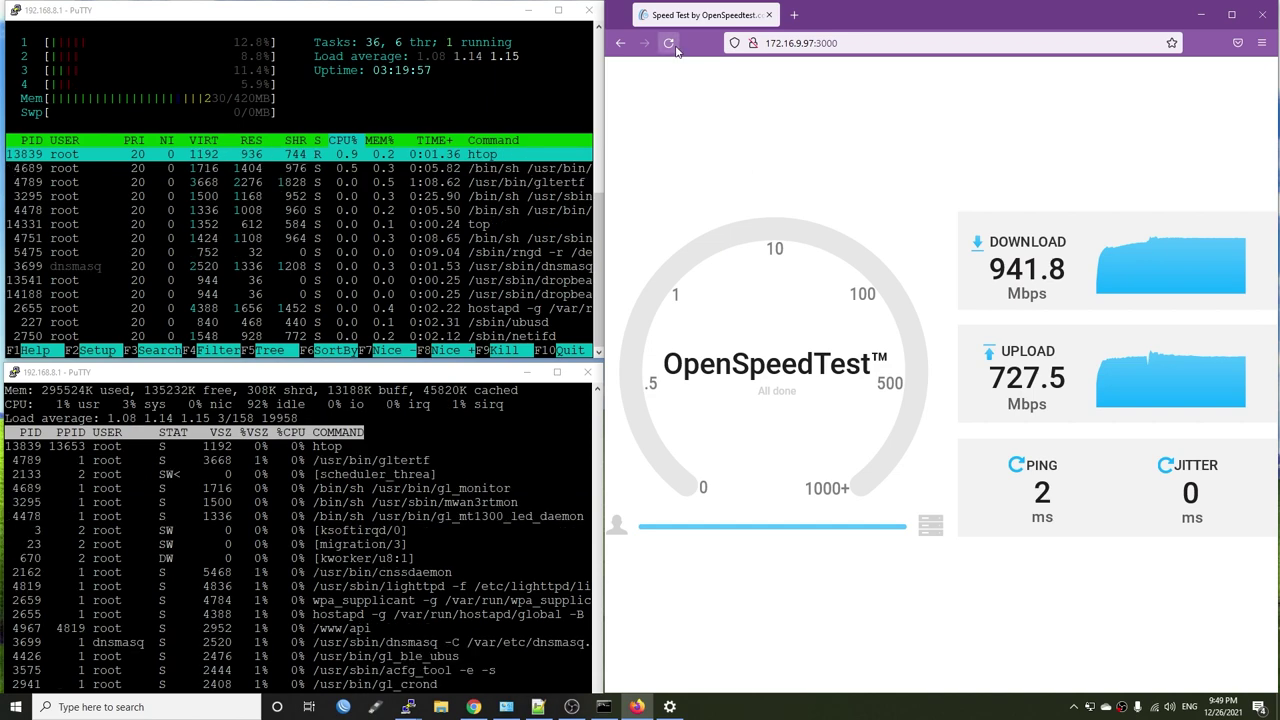
{"action": "key", "text": "F5"}
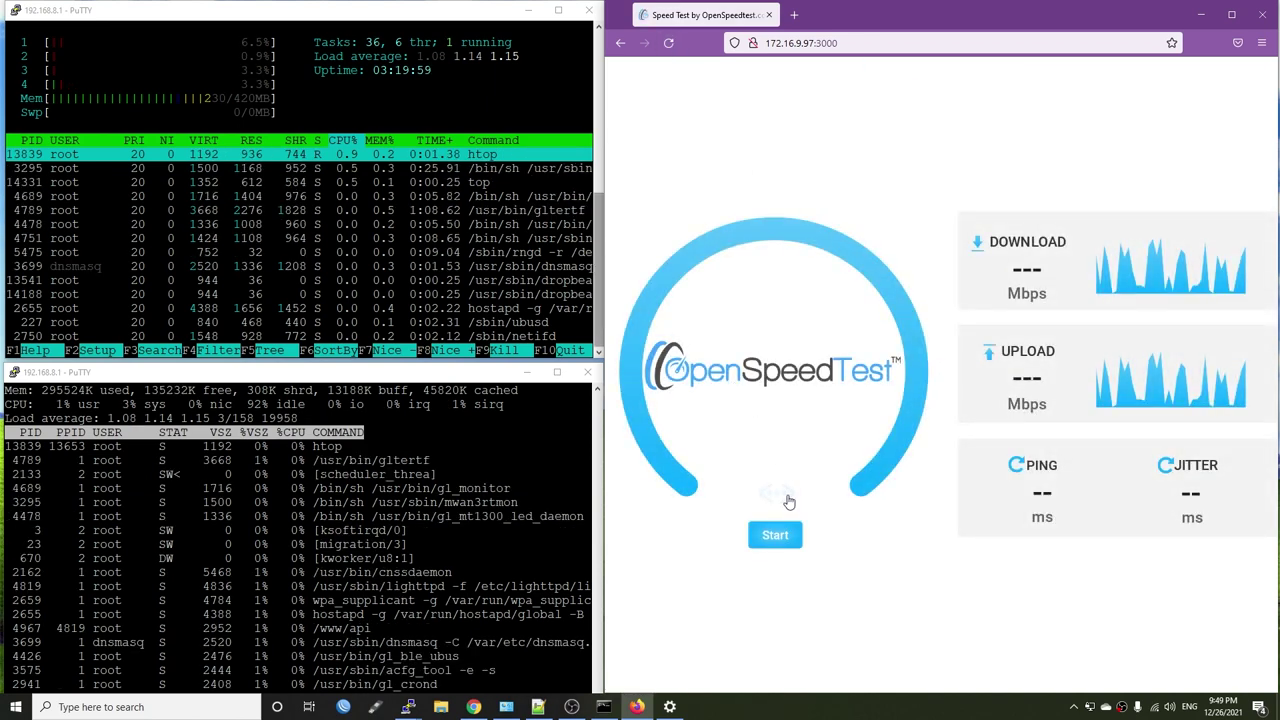
- Start a fresh OpenSpeedTest run from the reloaded start page
{"action": "left_click", "coordinate": [775, 535]}
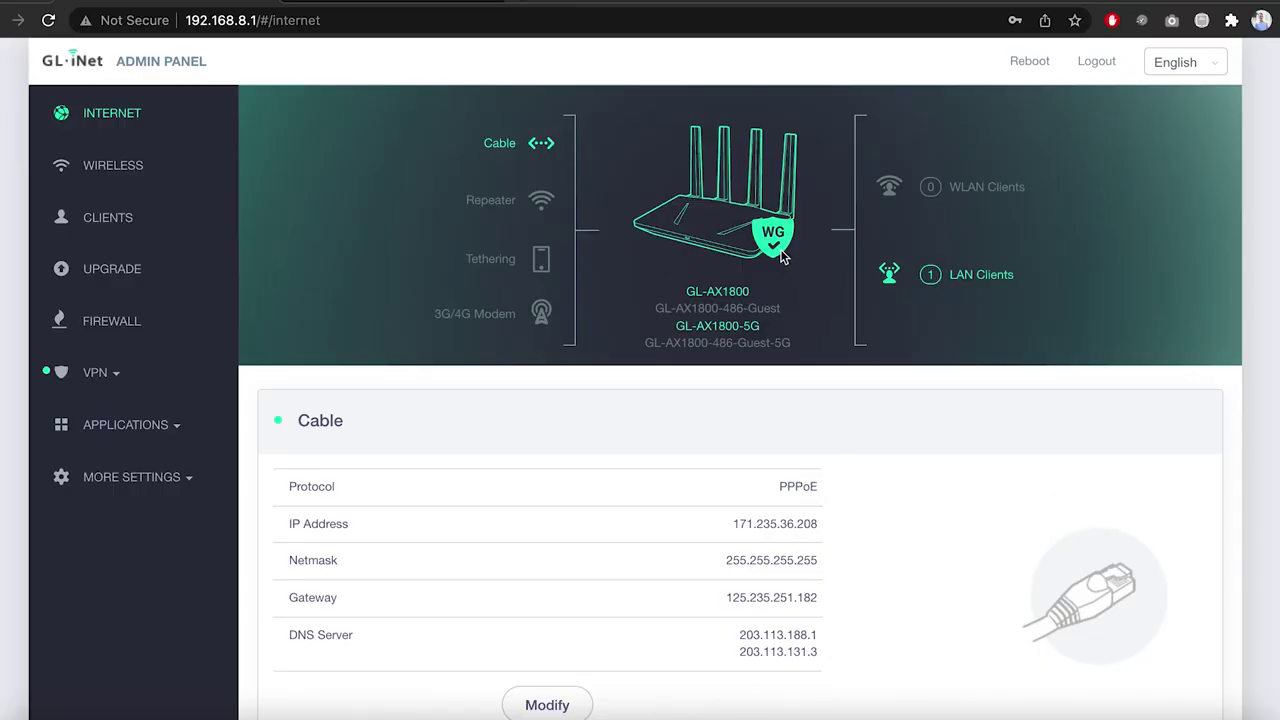
- Check the WireGuard Client page showing Vultr-WG connected, then go to the speedtest.net page
{"action": "left_click", "coordinate": [109, 372]}
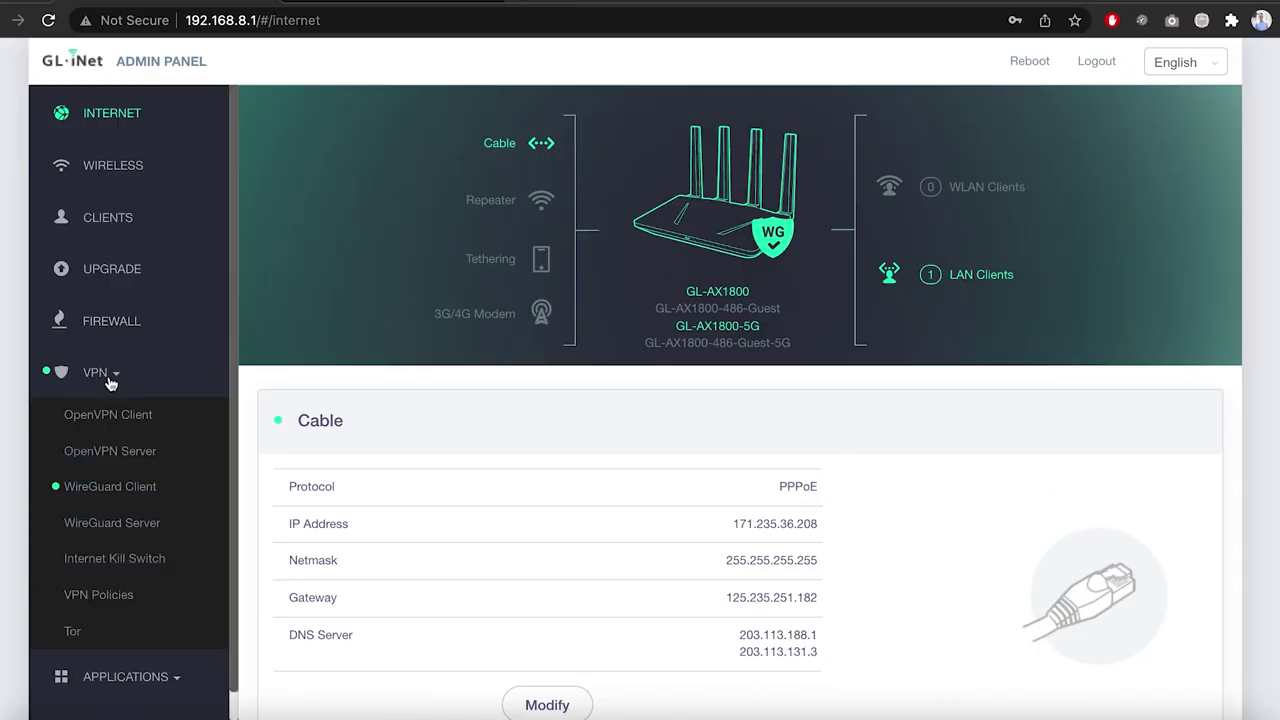
{"action": "left_click", "coordinate": [106, 490]}
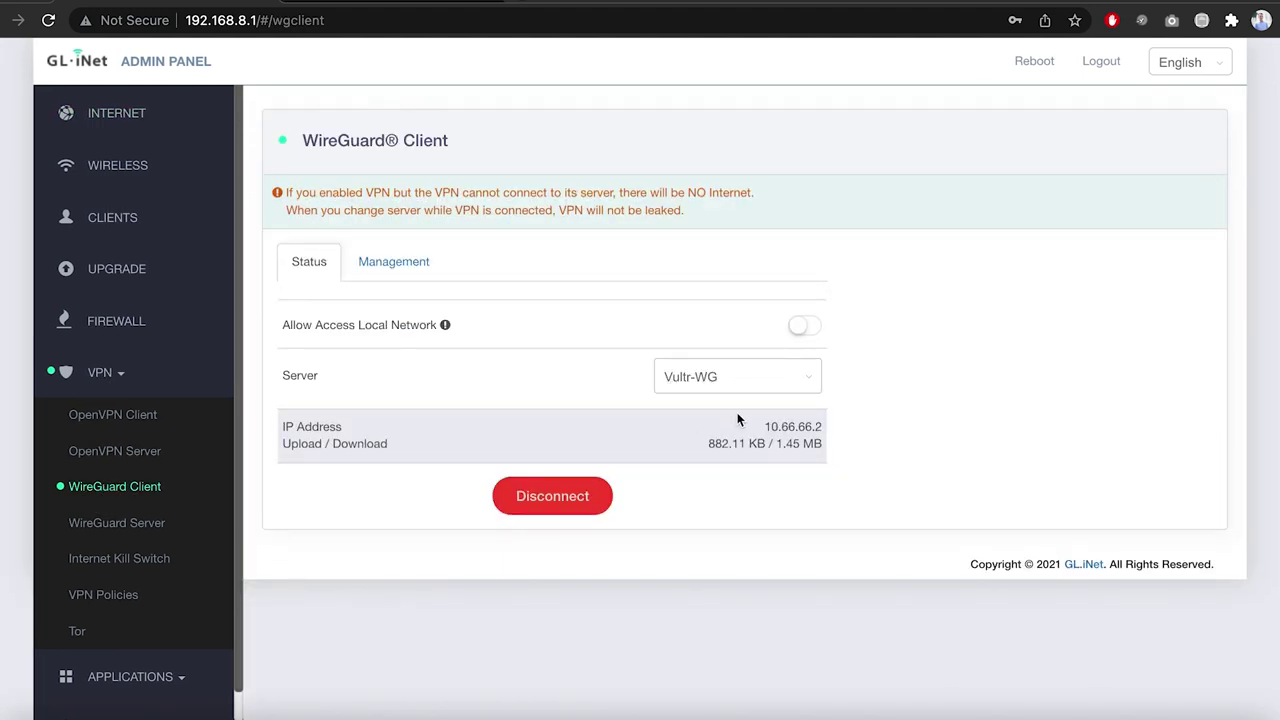
{"action": "left_click", "coordinate": [380, 2]}
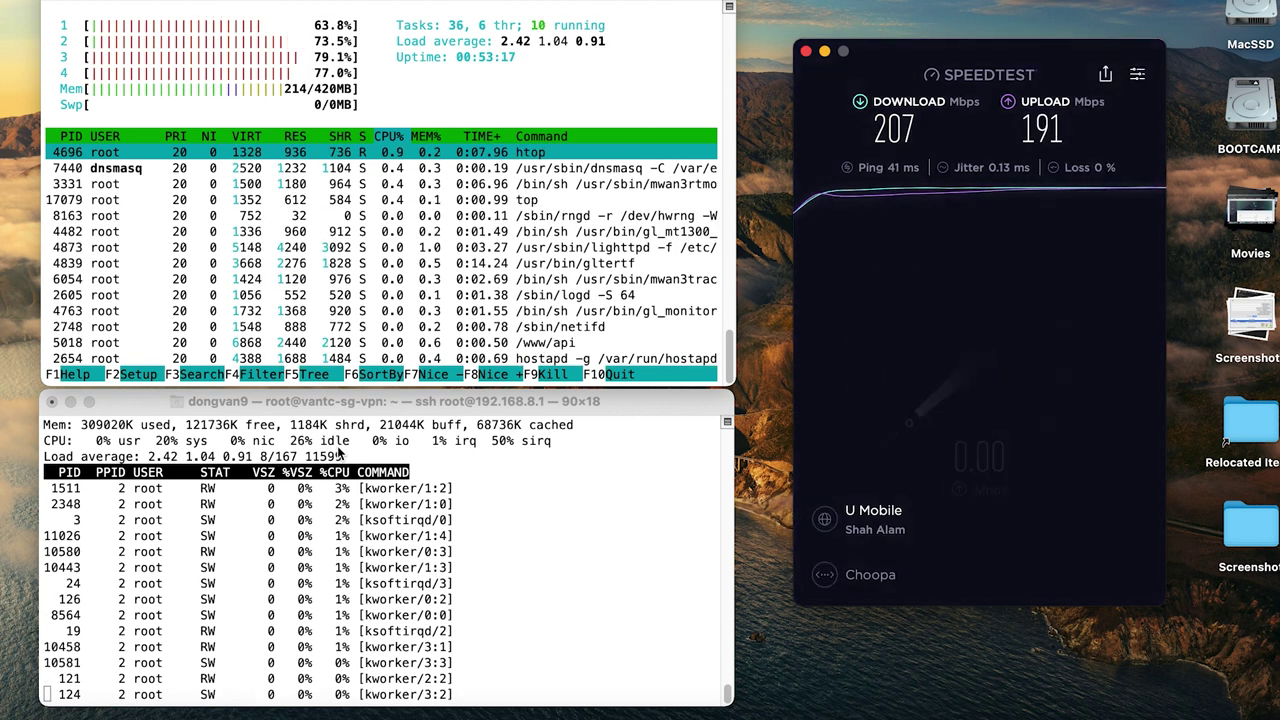
- Run a VPN speed test against the M1 Limited server
{"action": "left_click", "coordinate": [895, 530]}
{"action": "left_click", "coordinate": [930, 228]}
{"action": "left_click", "coordinate": [945, 350]}
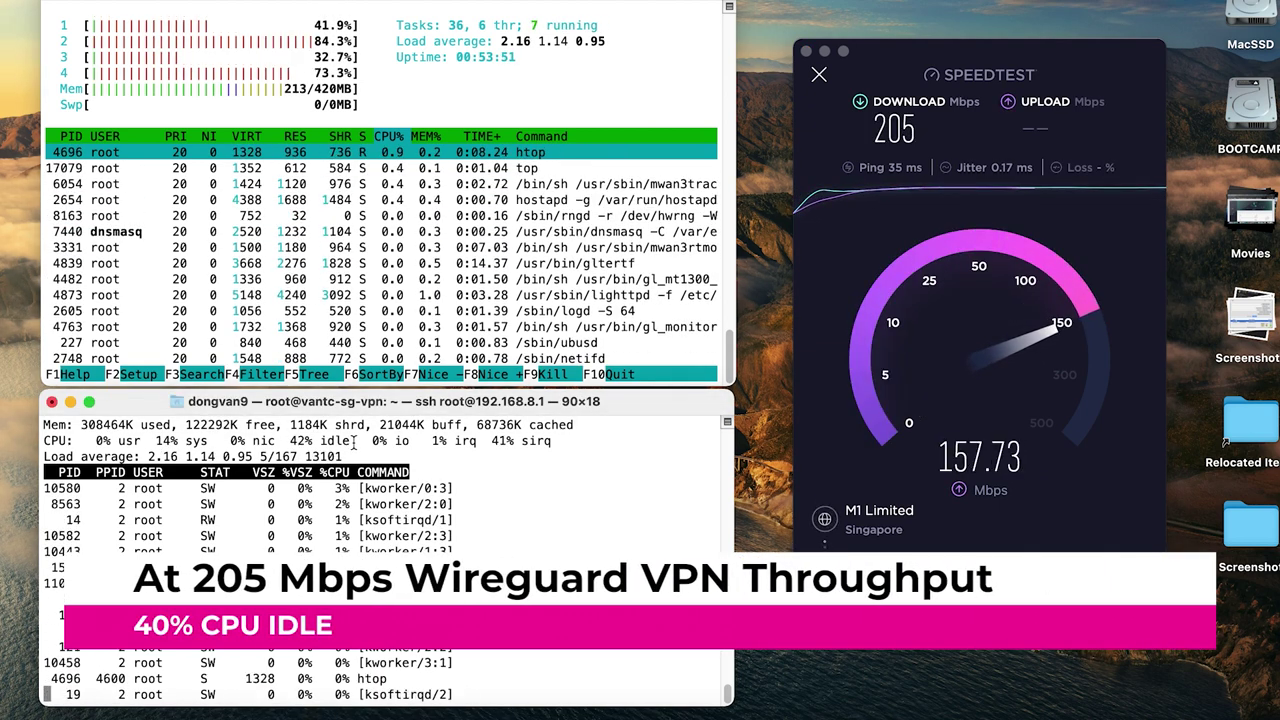
- Switch the test server to ViewQwest Singapore
{"action": "left_click", "coordinate": [895, 529]}
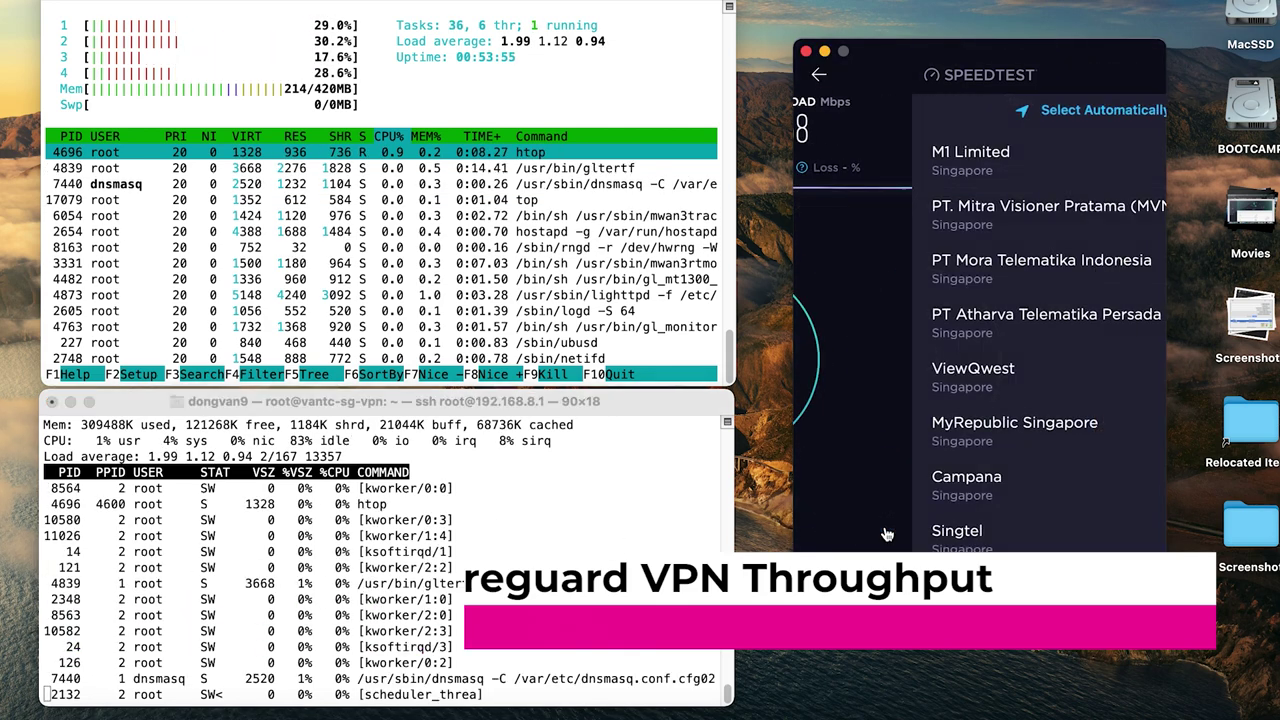
{"action": "scroll", "coordinate": [960, 300], "scroll_direction": "down", "scroll_amount": 1}
{"action": "scroll", "coordinate": [960, 300], "scroll_direction": "up", "scroll_amount": 1}
{"action": "left_click", "coordinate": [900, 376]}
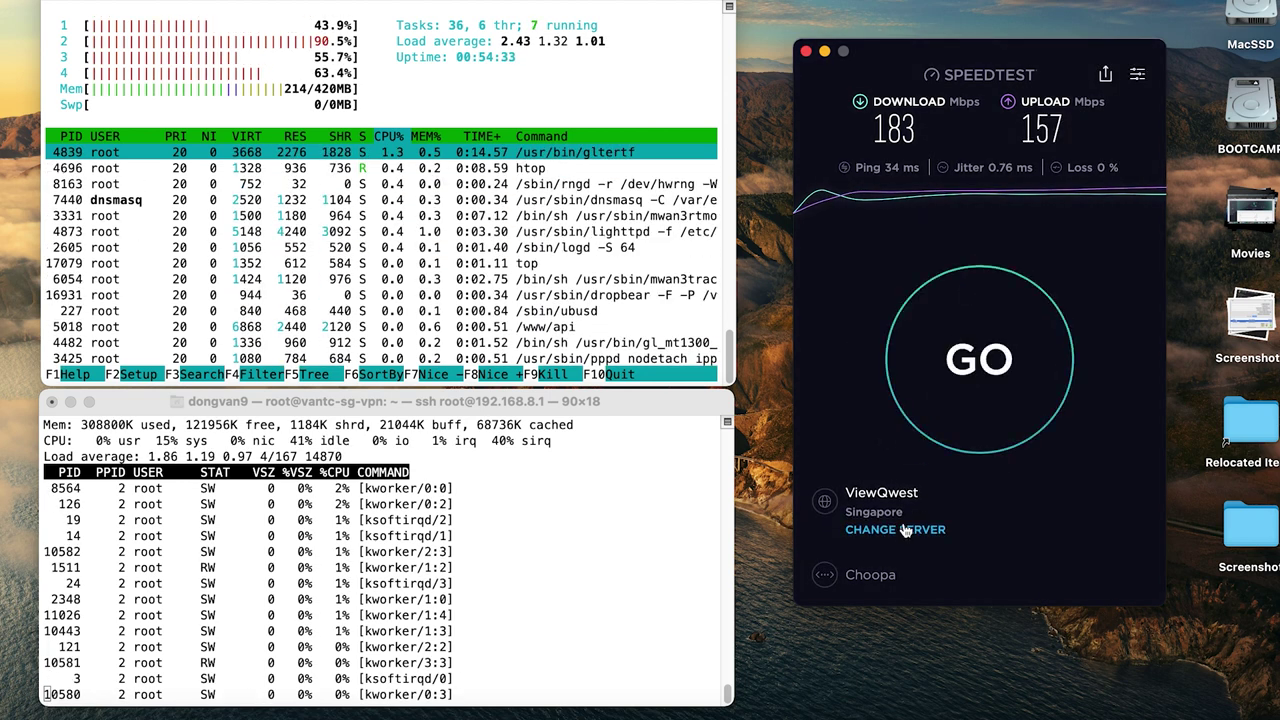
- Browse the server list again, then return to the test screen and start another test
{"action": "left_click", "coordinate": [905, 531]}
{"action": "scroll", "coordinate": [982, 413], "scroll_direction": "down", "scroll_amount": 10}
{"action": "scroll", "coordinate": [982, 413], "scroll_direction": "up", "scroll_amount": 5}
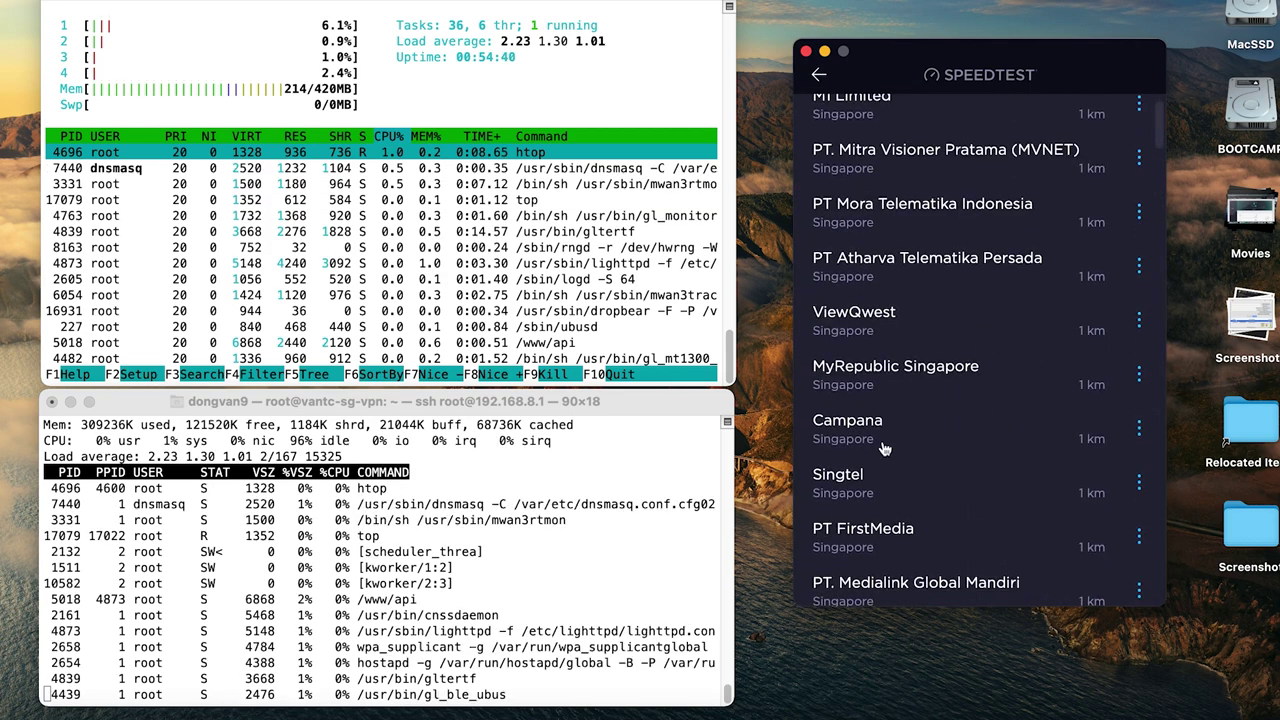
{"action": "scroll", "coordinate": [950, 400], "scroll_direction": "down", "scroll_amount": 5}
{"action": "left_click", "coordinate": [854, 384]}
{"action": "left_click", "coordinate": [855, 384]}
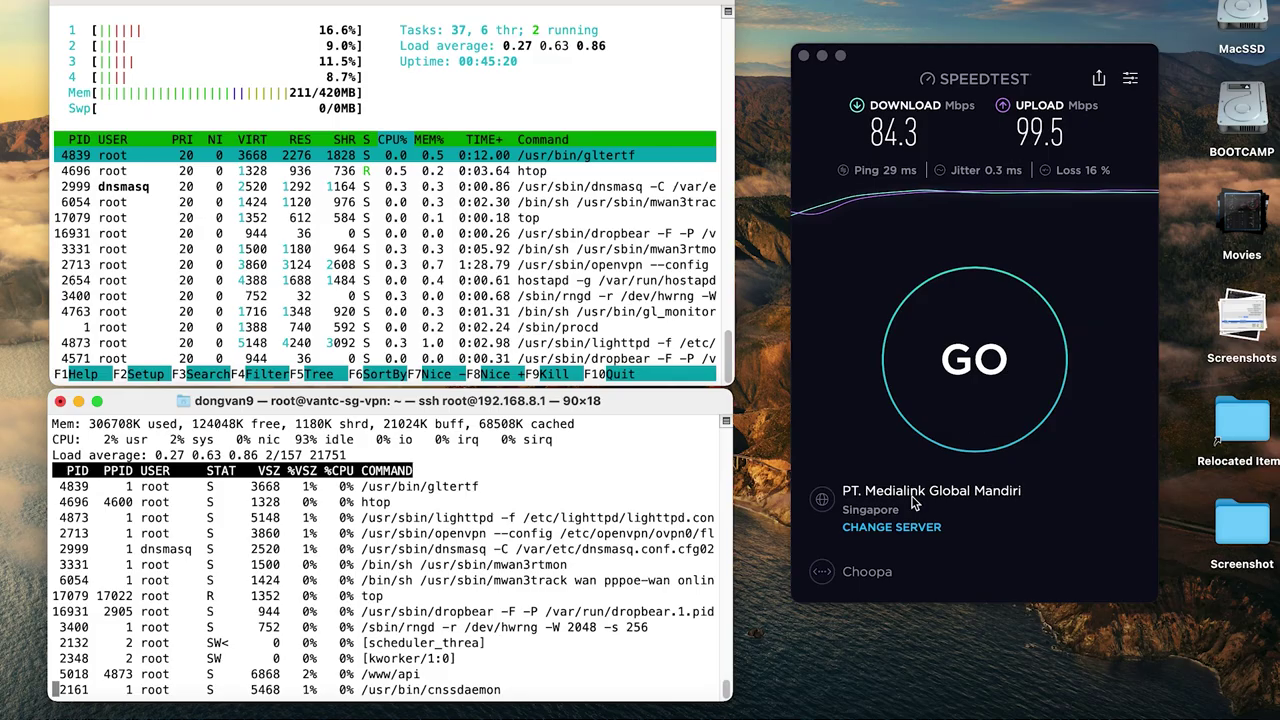
- Test against PT. Medialink Global Mandiri, then rerun the test on MyRepublic Singapore
{"action": "left_click", "coordinate": [970, 372]}
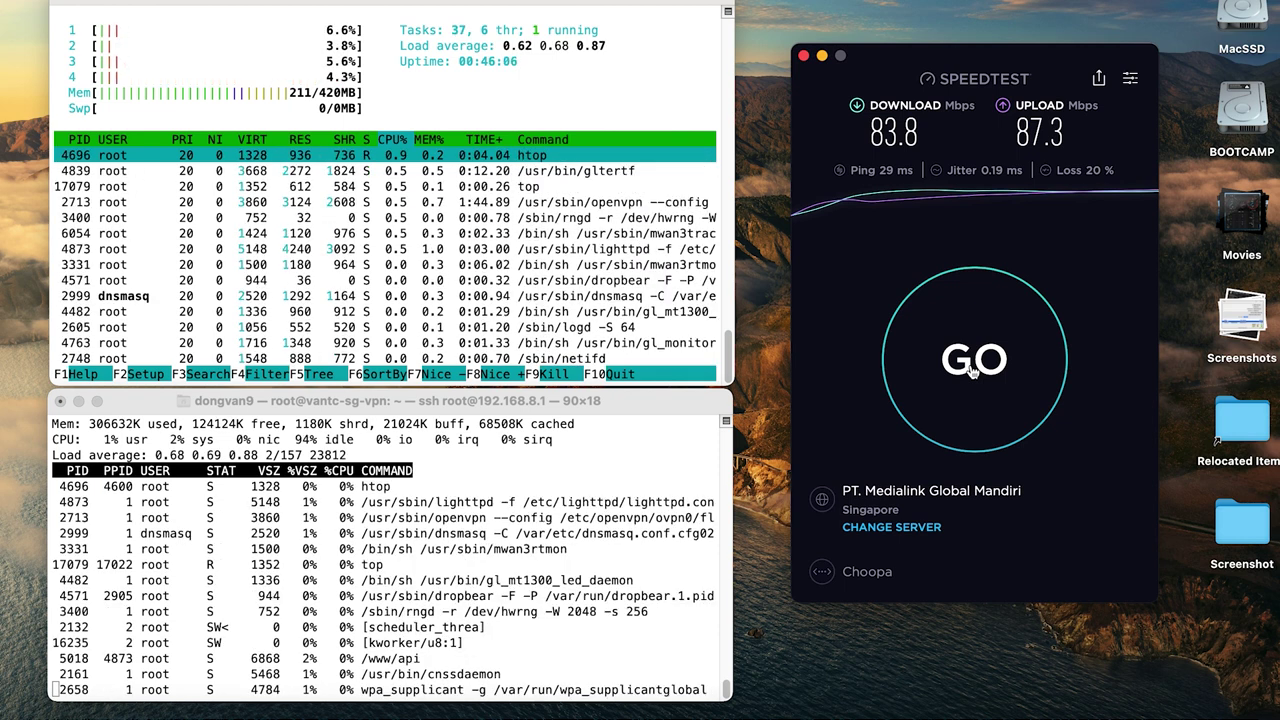
{"action": "left_click", "coordinate": [869, 529]}
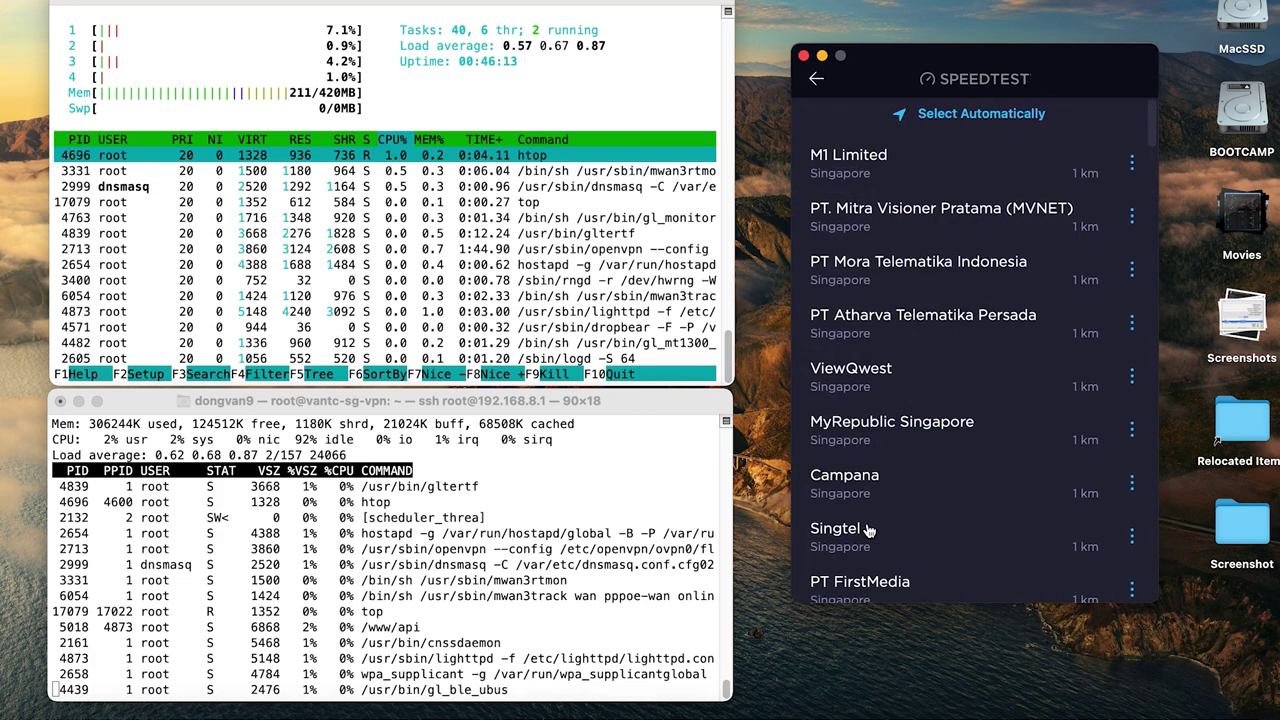
{"action": "left_click", "coordinate": [910, 447]}
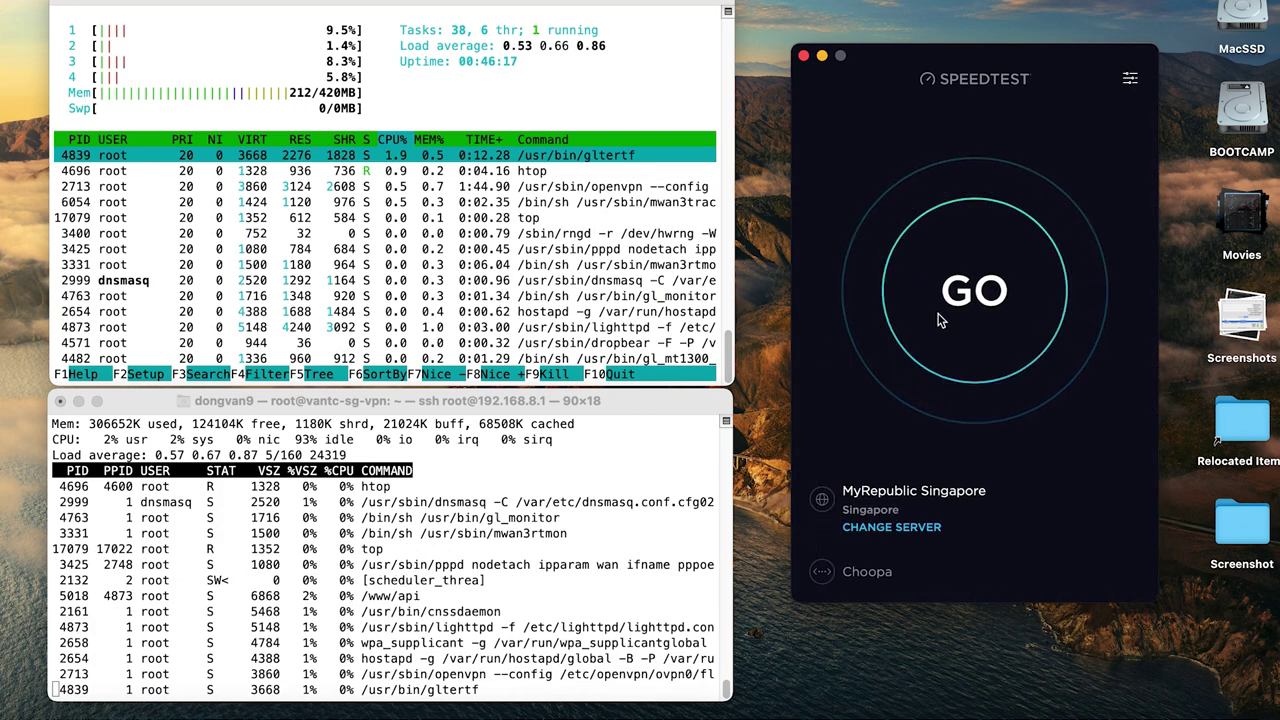
{"action": "left_click", "coordinate": [941, 320]}
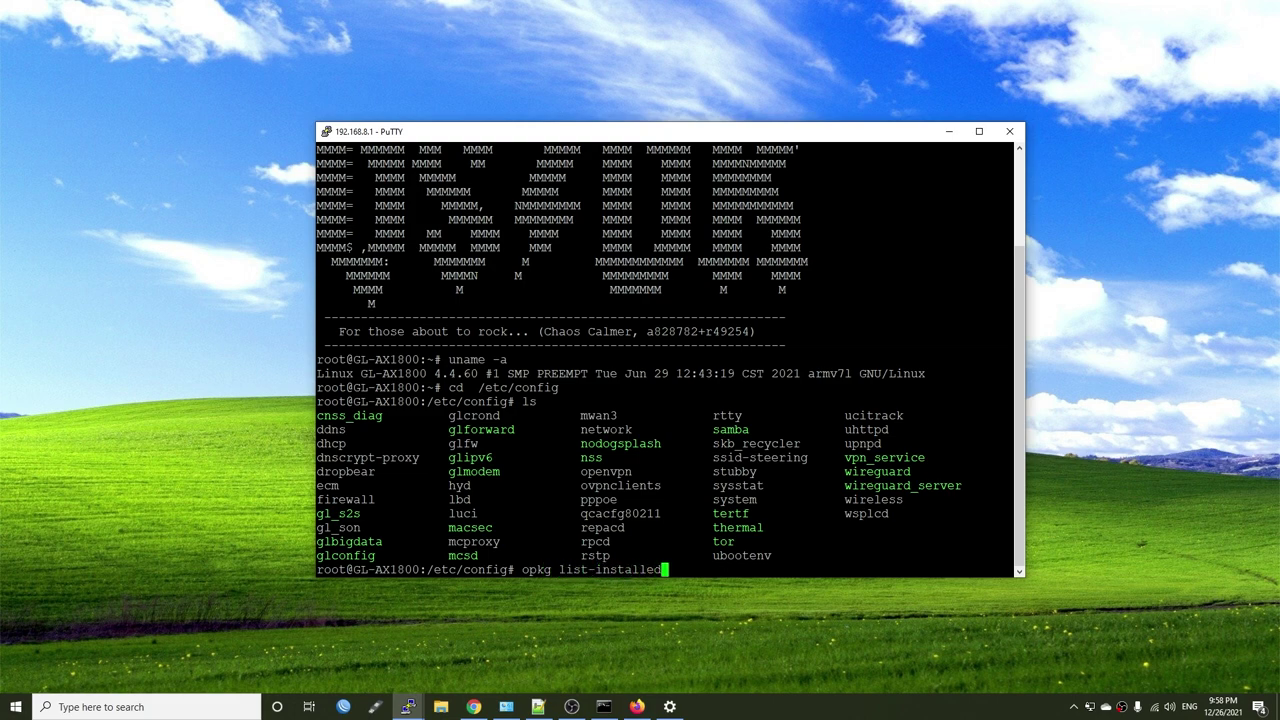
- Run opkg list-installed on the GL-AX1800 shell to list its installed packages
{"action": "key", "text": "Return"}
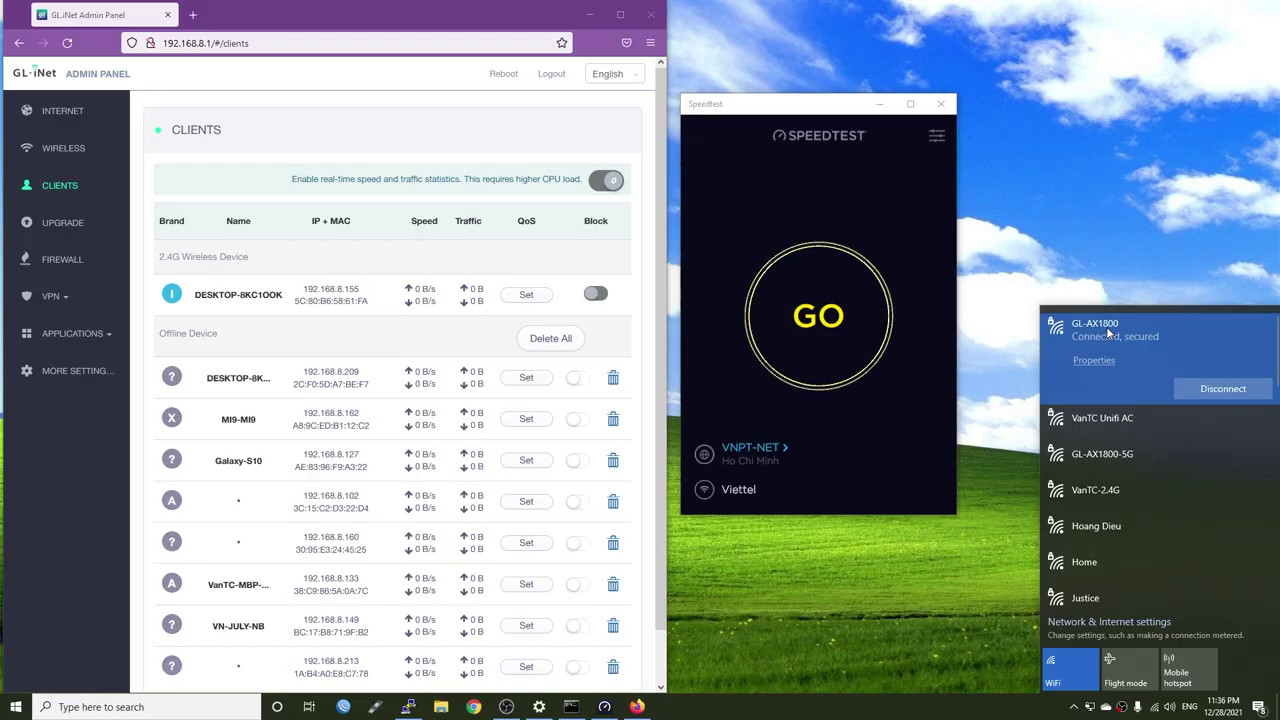
- Open GL-AX1800 properties and highlight the Wi-Fi 6 (802.11ax) protocol and 574/574 Mbps link speed
{"action": "left_click", "coordinate": [1094, 362]}
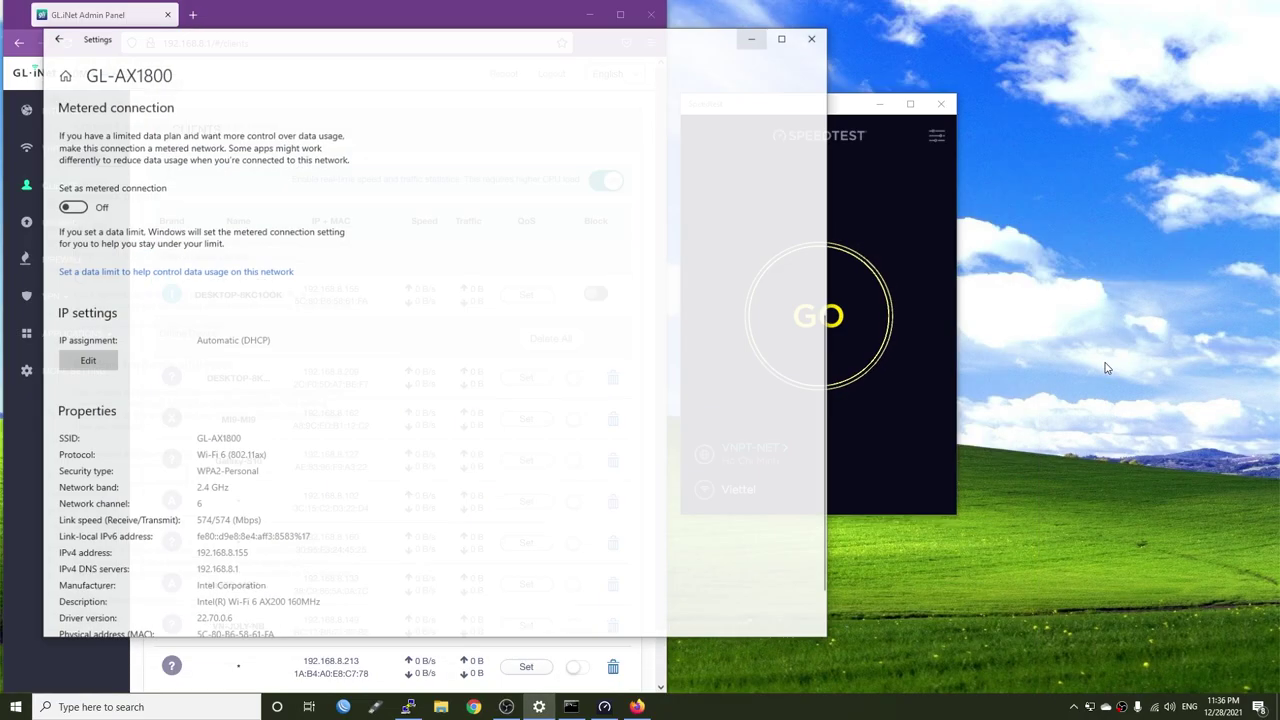
{"action": "scroll", "coordinate": [520, 391], "scroll_direction": "down", "scroll_amount": 5}
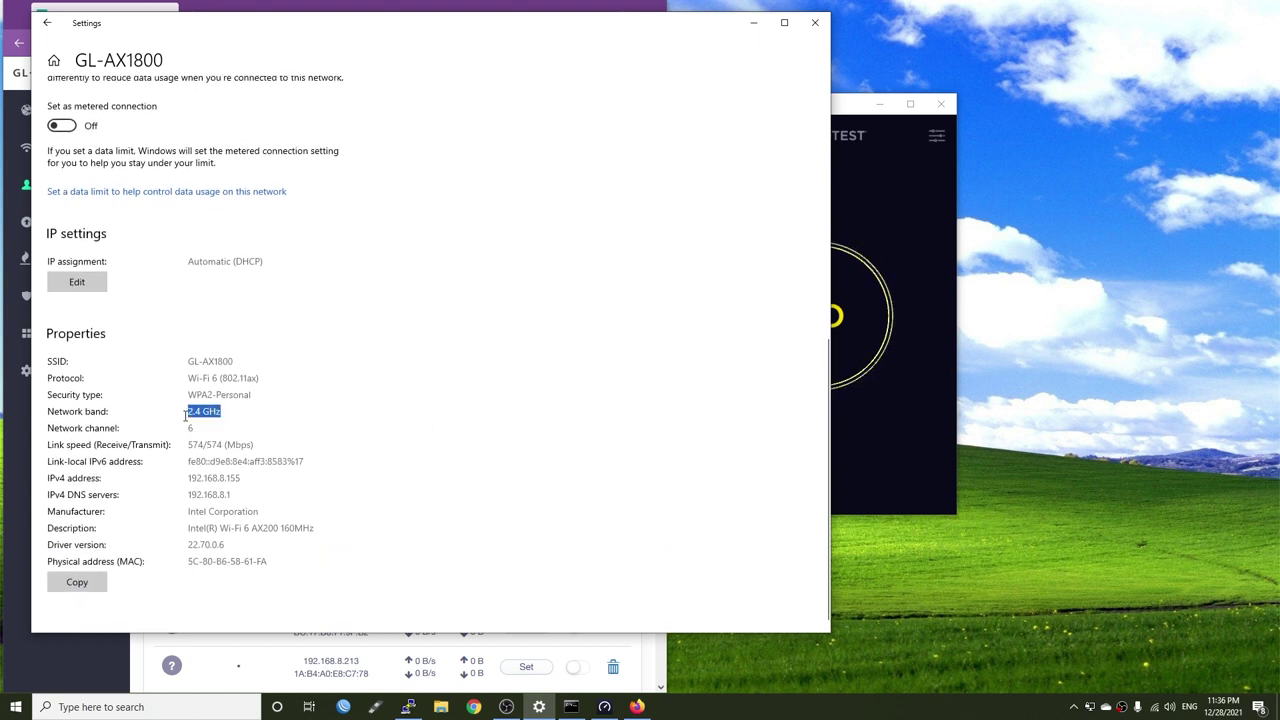
{"action": "left_click_drag", "start_coordinate": [265, 378], "coordinate": [189, 385]}
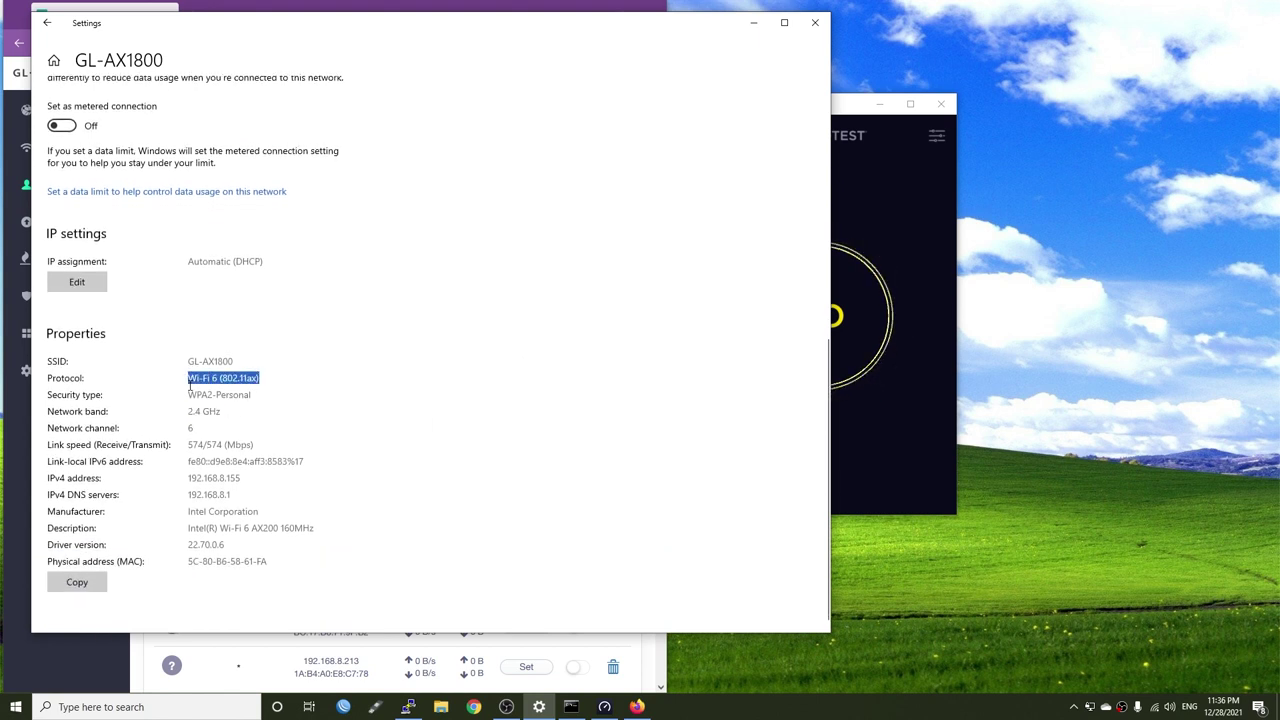
{"action": "left_click_drag", "start_coordinate": [266, 444], "coordinate": [92, 452]}
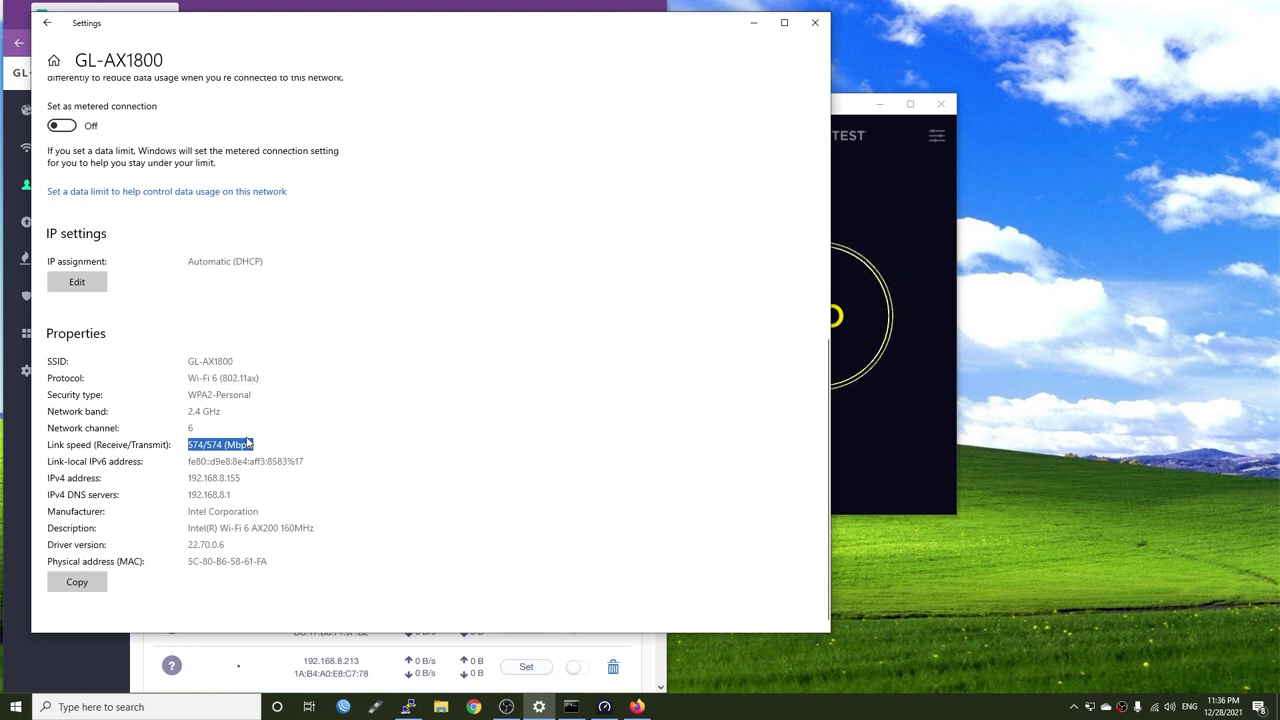
{"action": "left_click", "coordinate": [284, 441]}
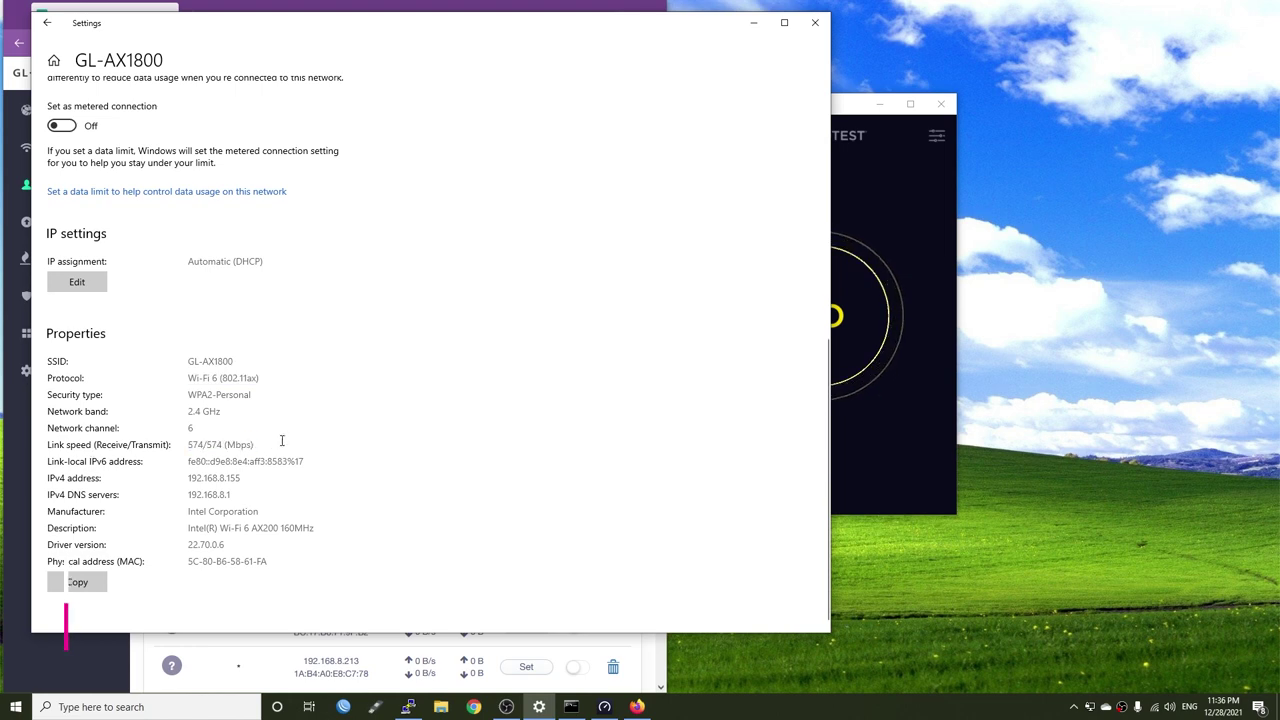
- Hide the network properties and start a Speedtest over 2.4 GHz against VNPT-NET
{"action": "left_click", "coordinate": [752, 22]}
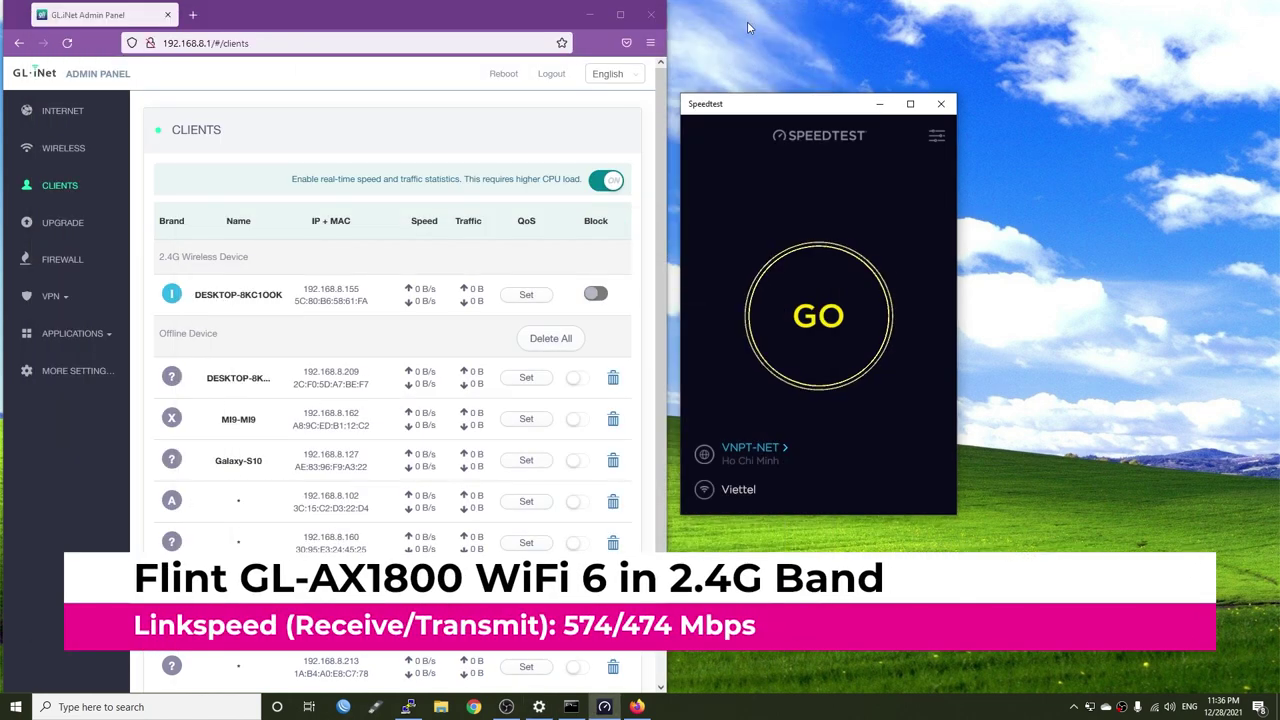
{"action": "left_click", "coordinate": [838, 345]}
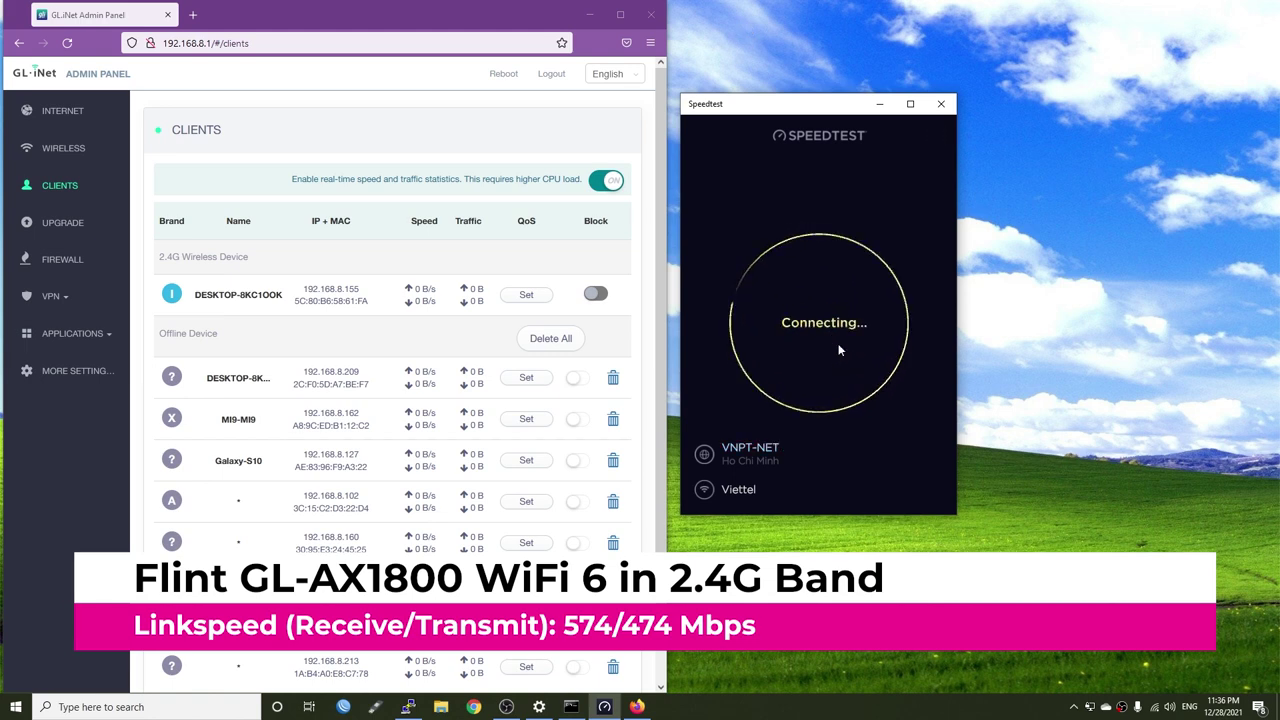